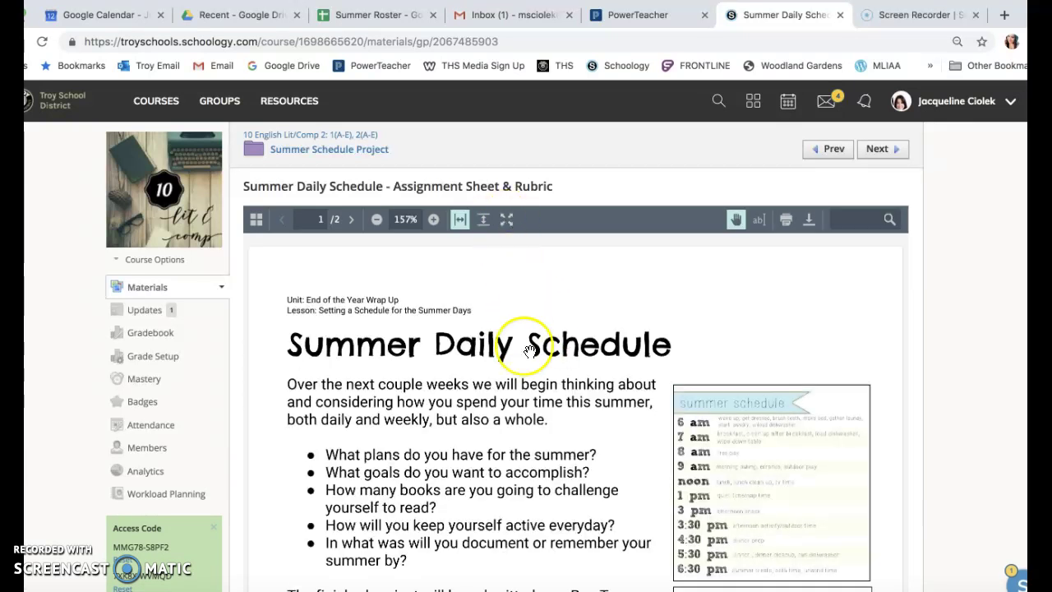
# Read through the Summer Daily Schedule assignment sheet and its rubric, from the project introduction down to the total points line.
pyautogui.scroll(-2, 530, 351)
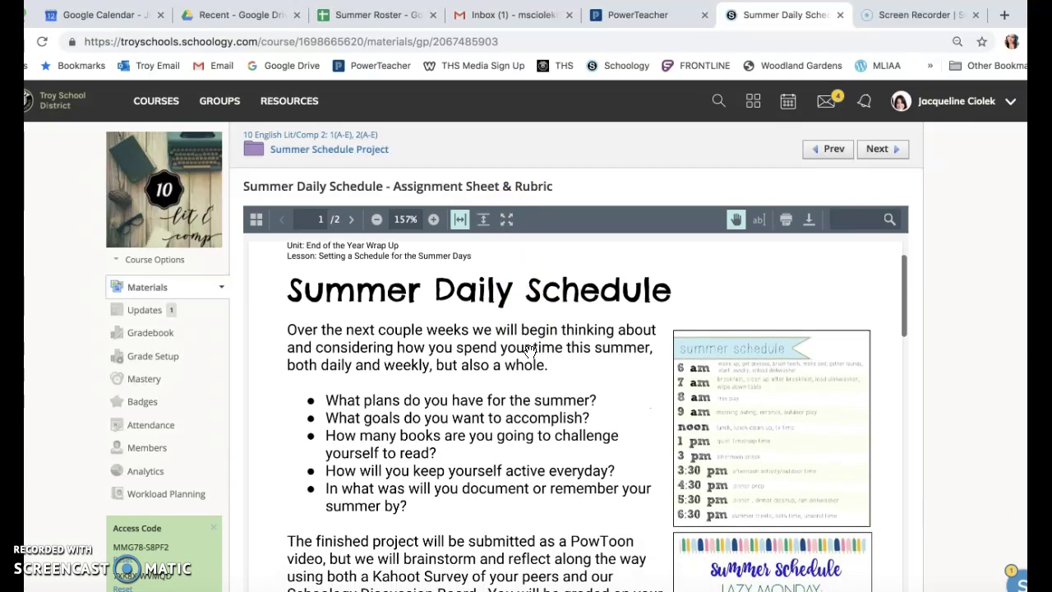
pyautogui.scroll(-5, 530, 351)
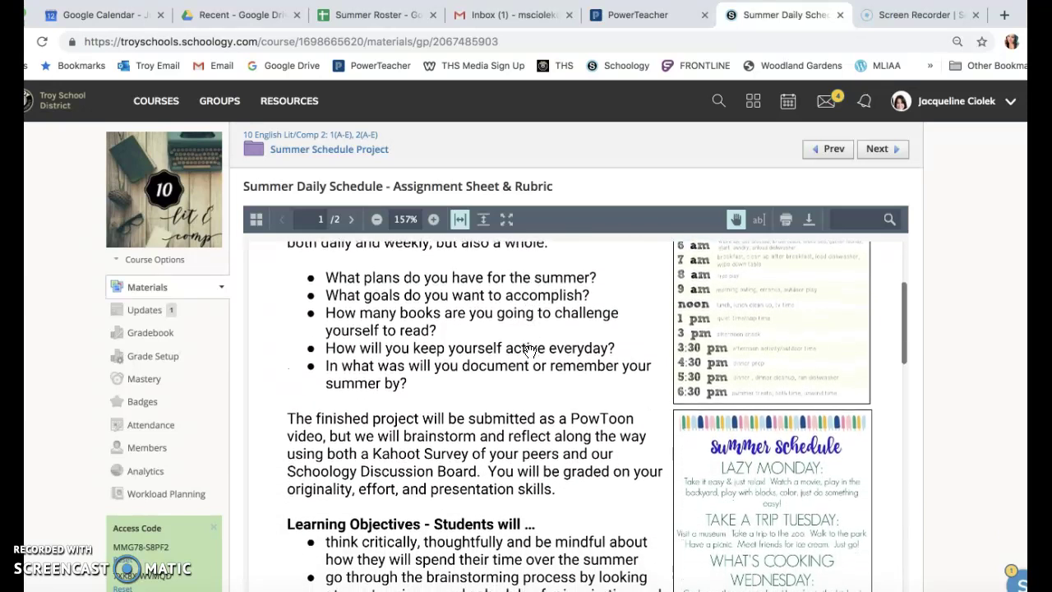
pyautogui.scroll(-4, 529, 351)
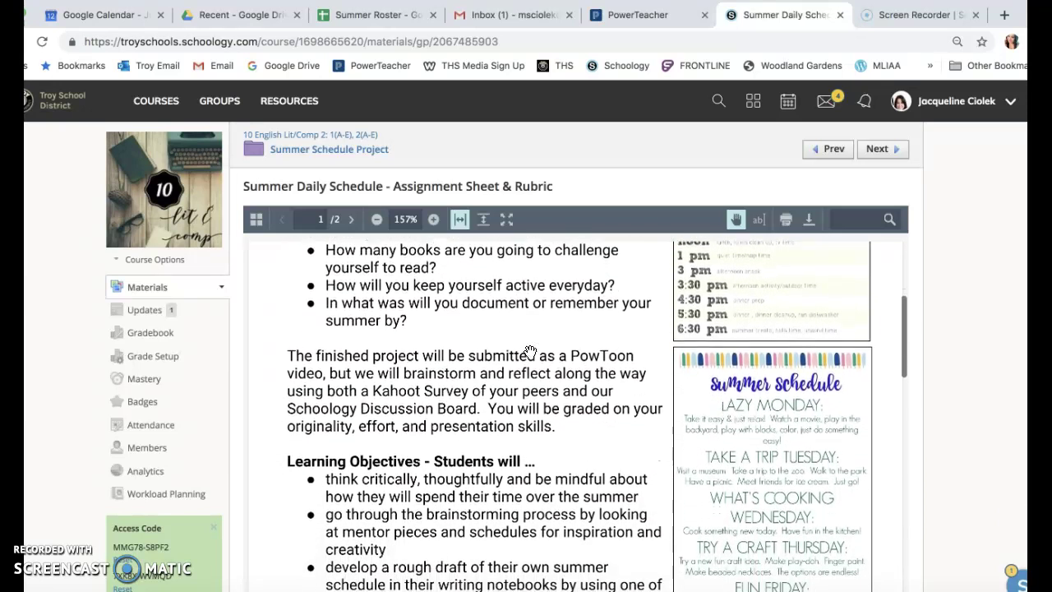
pyautogui.scroll(-4, 530, 351)
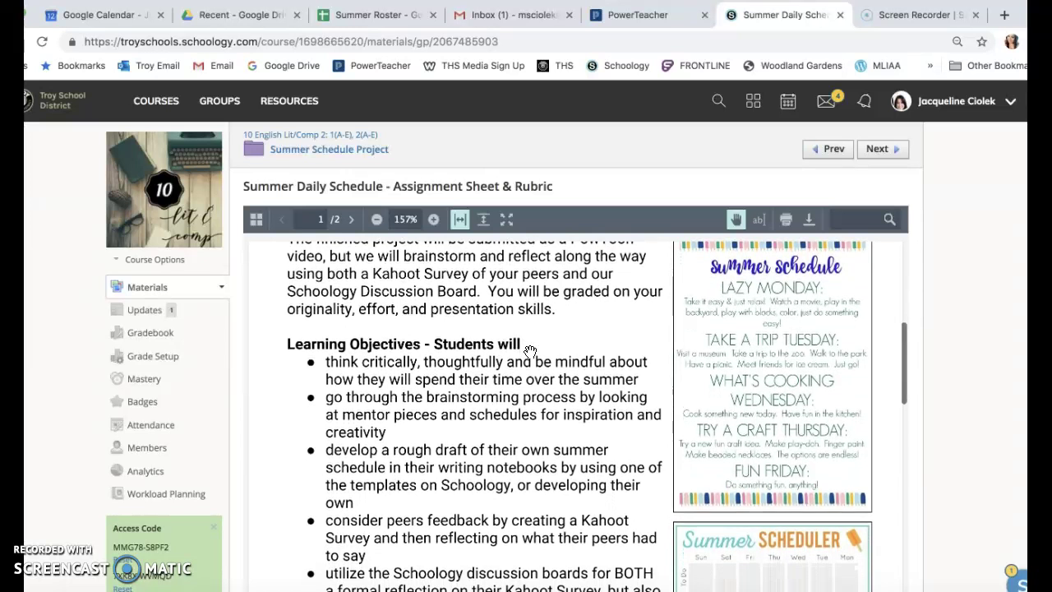
pyautogui.scroll(-2, 530, 350)
pyautogui.scroll(1, 530, 351)
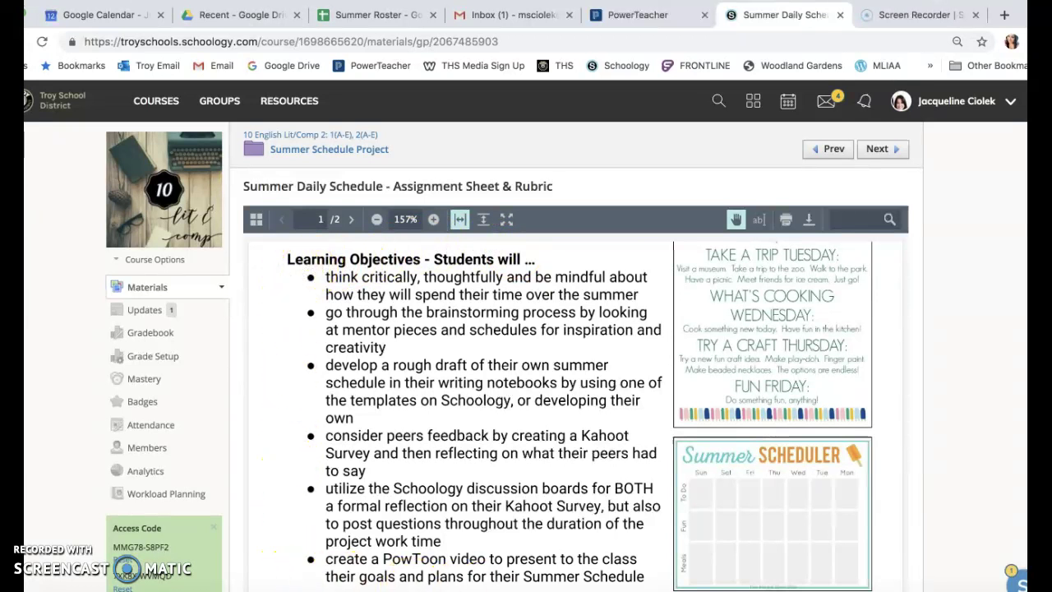
pyautogui.scroll(-3, 758, 576)
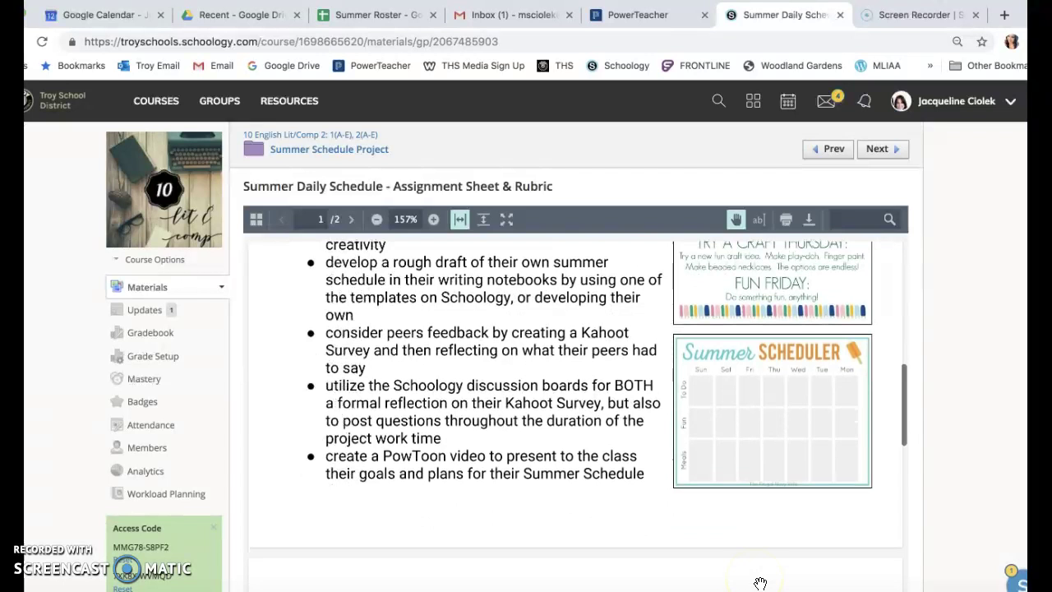
pyautogui.scroll(-5, 760, 582)
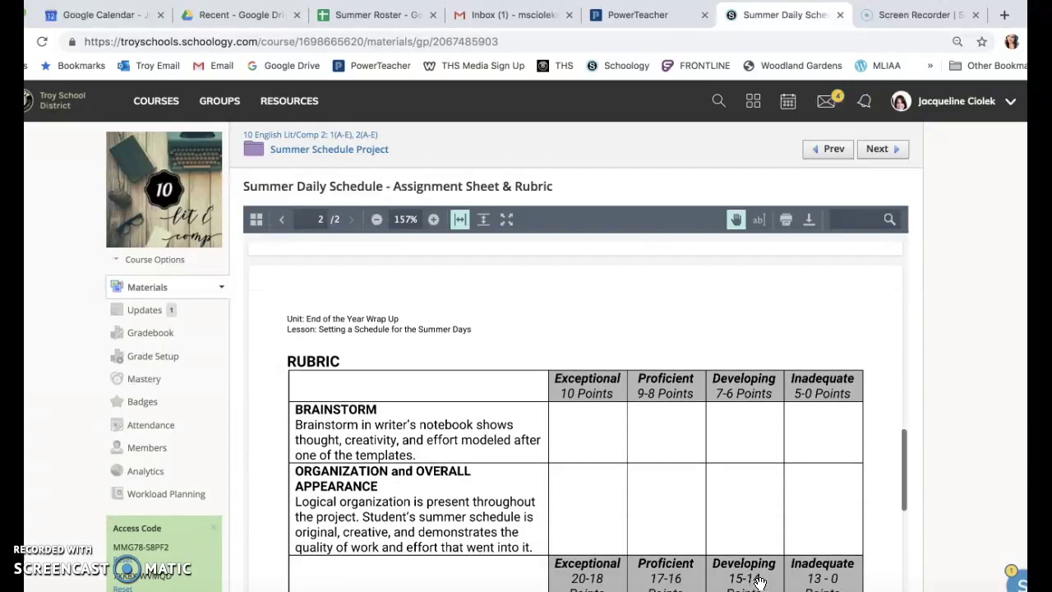
pyautogui.scroll(-4, 760, 582)
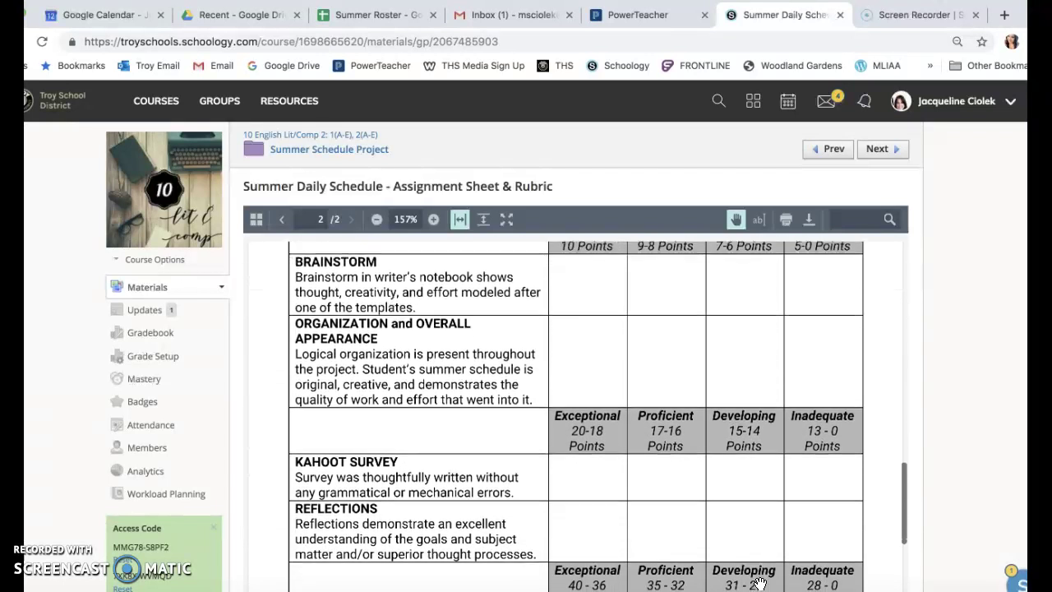
pyautogui.scroll(-5, 760, 582)
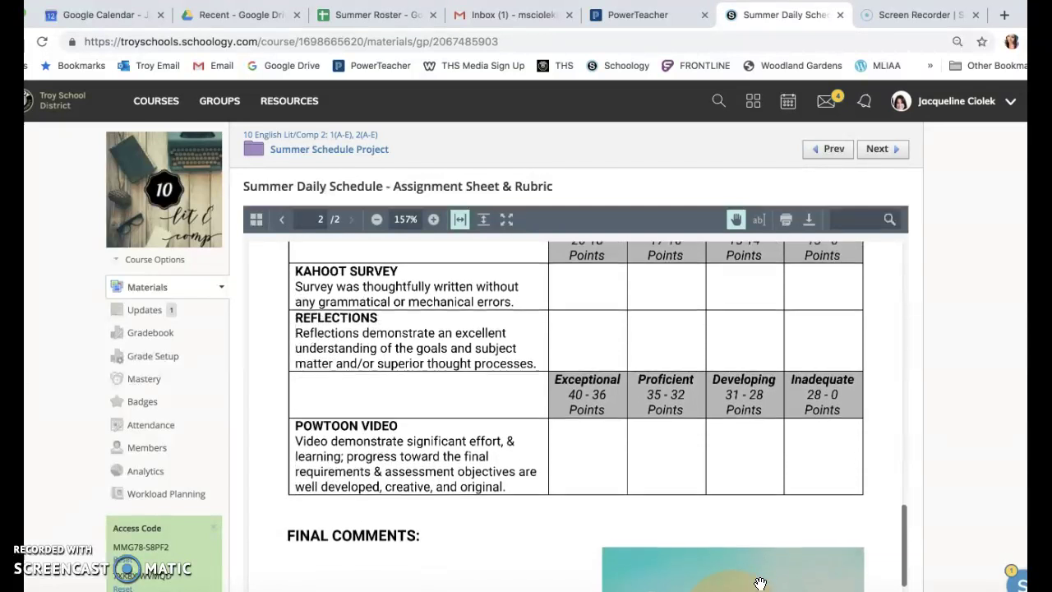
pyautogui.scroll(-2, 760, 583)
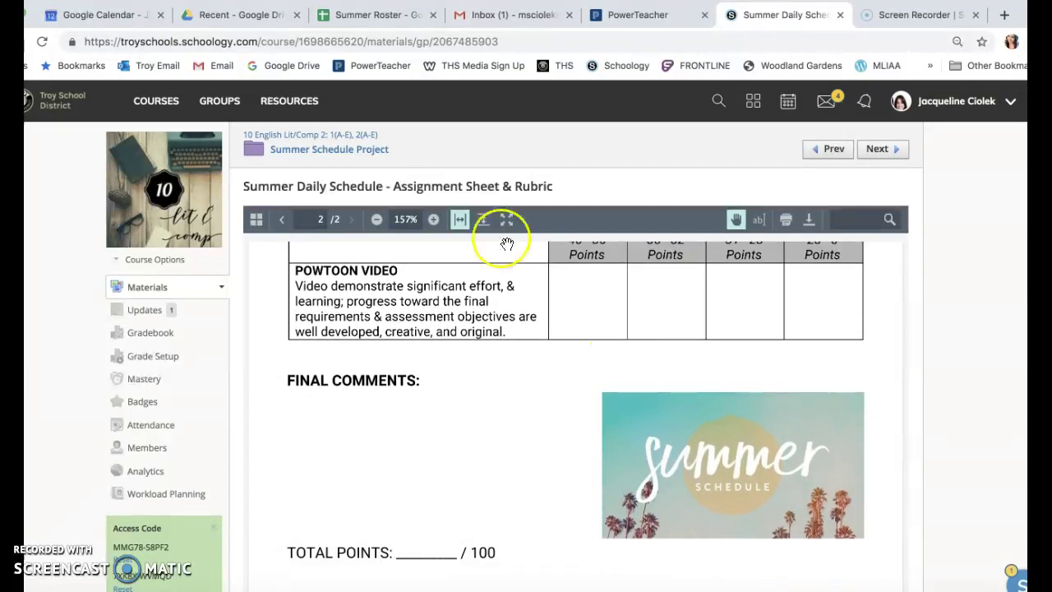
# Return to the Summer Schedule Project folder and open Summer Daily Schedule Example from STEP #1 - BRAINSTORM.
pyautogui.click(352, 155)
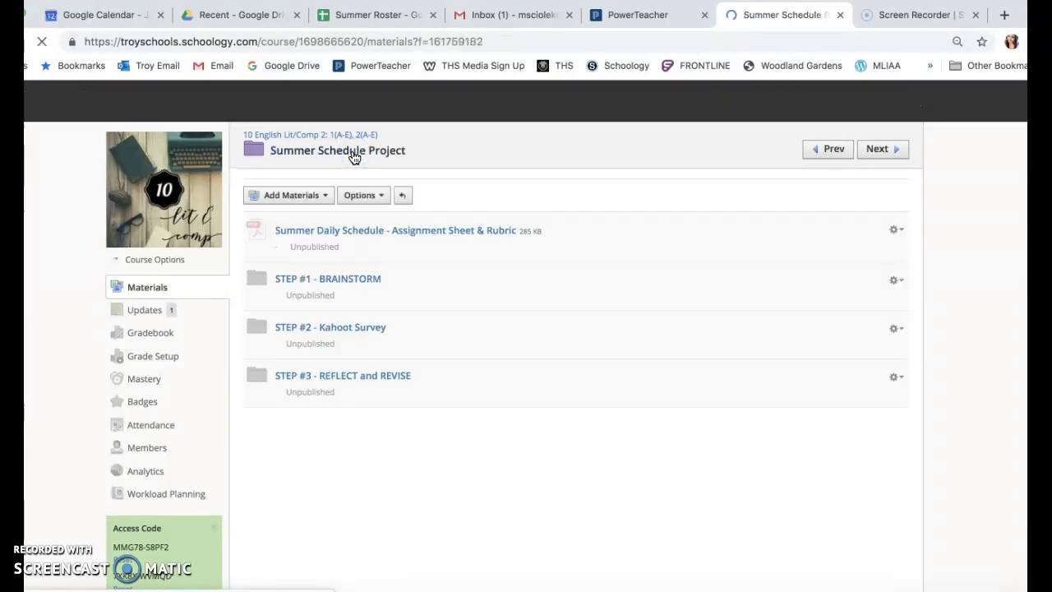
pyautogui.click(238, 278)
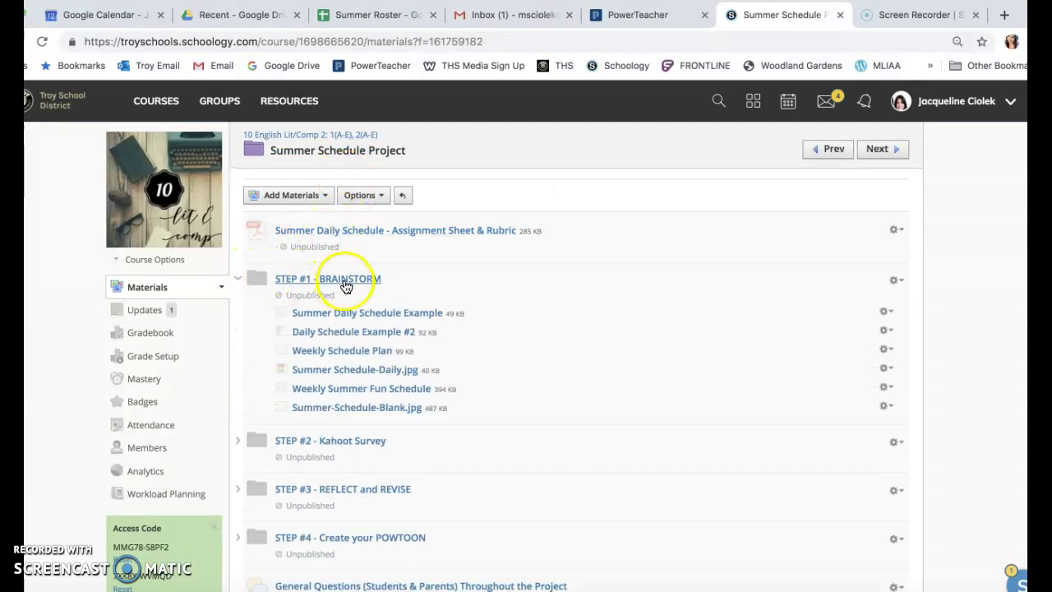
pyautogui.click(376, 230)
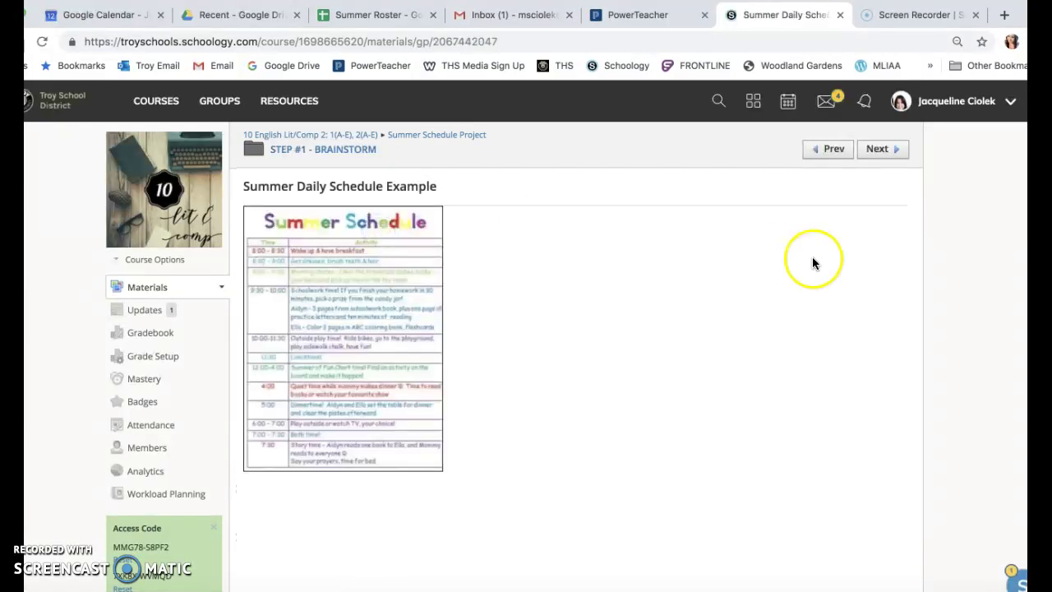
# Advance through Daily Schedule Example #2 and Weekly Schedule Plan, looking over each brainstorming sample.
pyautogui.click(900, 152)
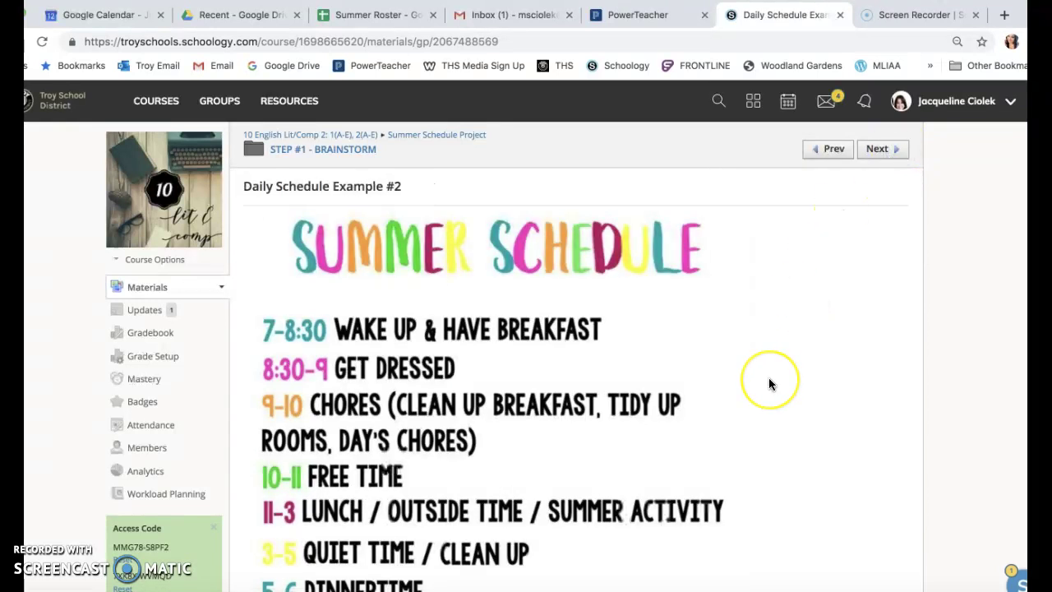
pyautogui.scroll(-3, 768, 382)
pyautogui.scroll(-3, 768, 382)
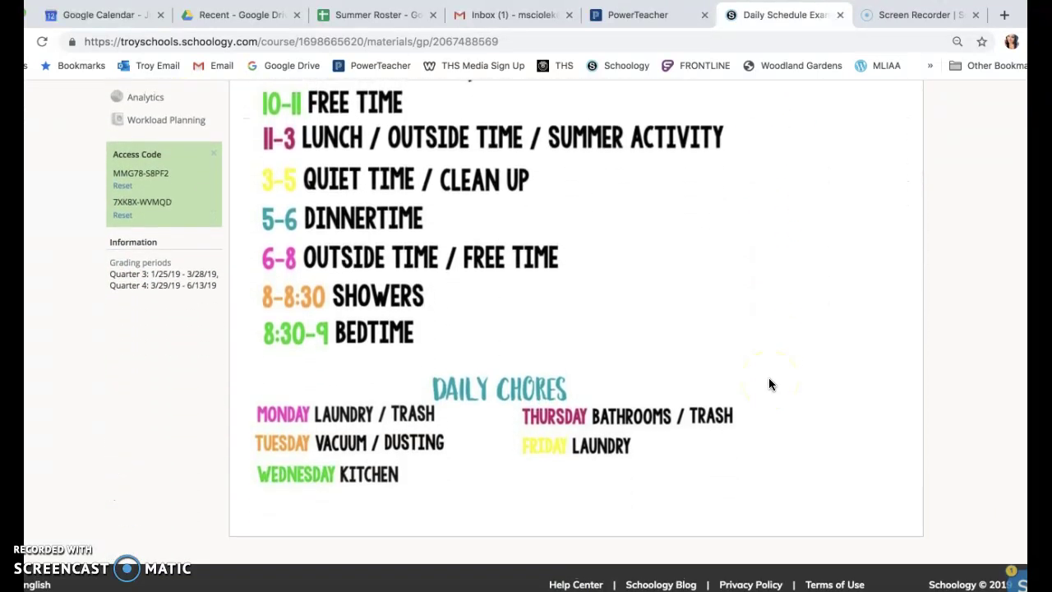
pyautogui.scroll(1, 768, 382)
pyautogui.scroll(5, 768, 384)
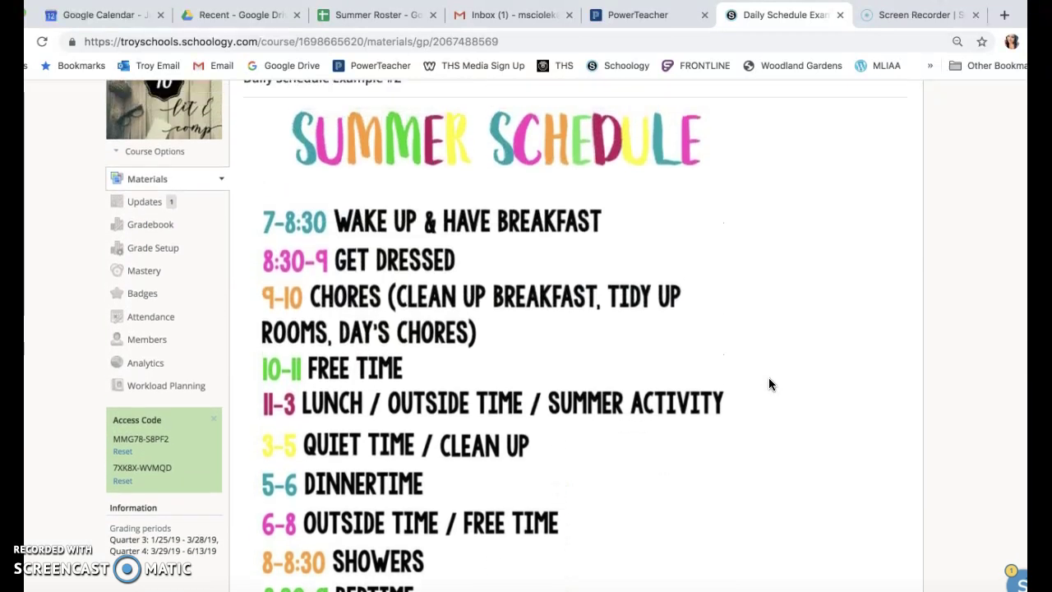
pyautogui.click(847, 217)
pyautogui.click(882, 151)
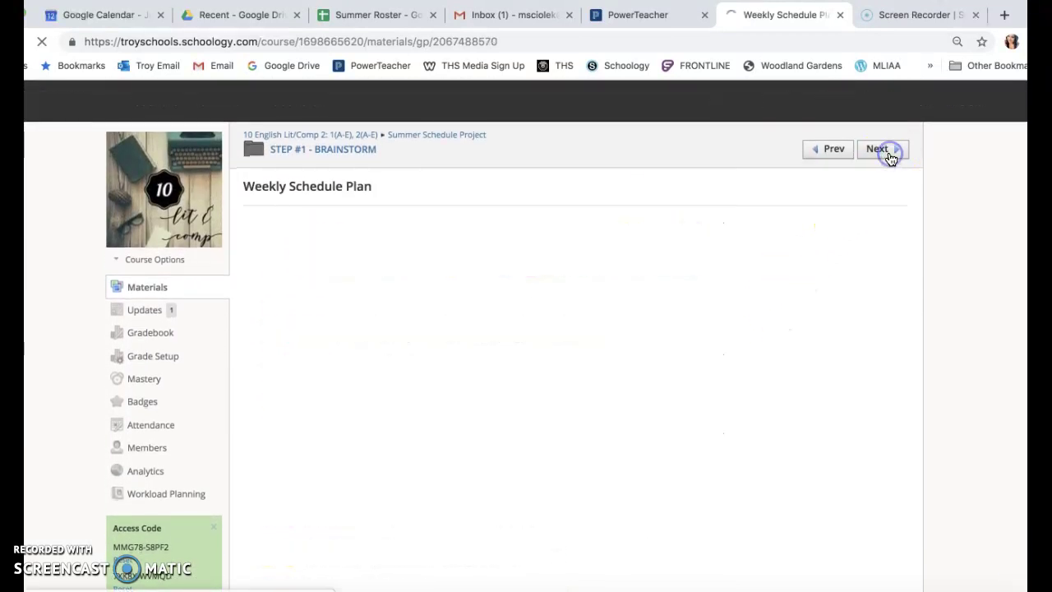
pyautogui.scroll(-5, 822, 374)
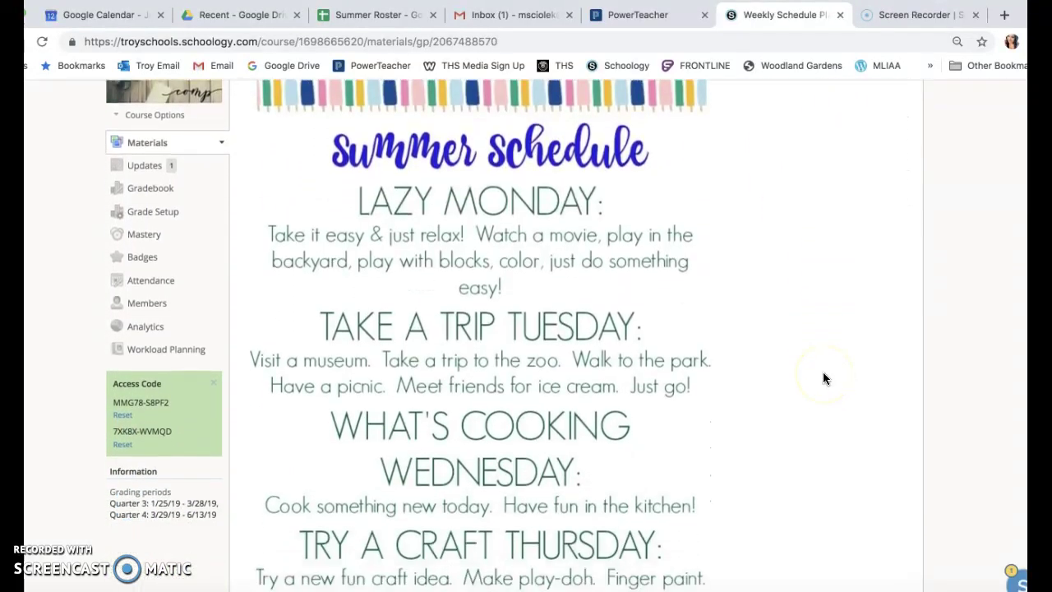
pyautogui.scroll(5, 822, 374)
# Advance to Summer Schedule-Daily.jpg and Weekly Summer Fun Schedule and look over both schedule samples.
pyautogui.click(892, 146)
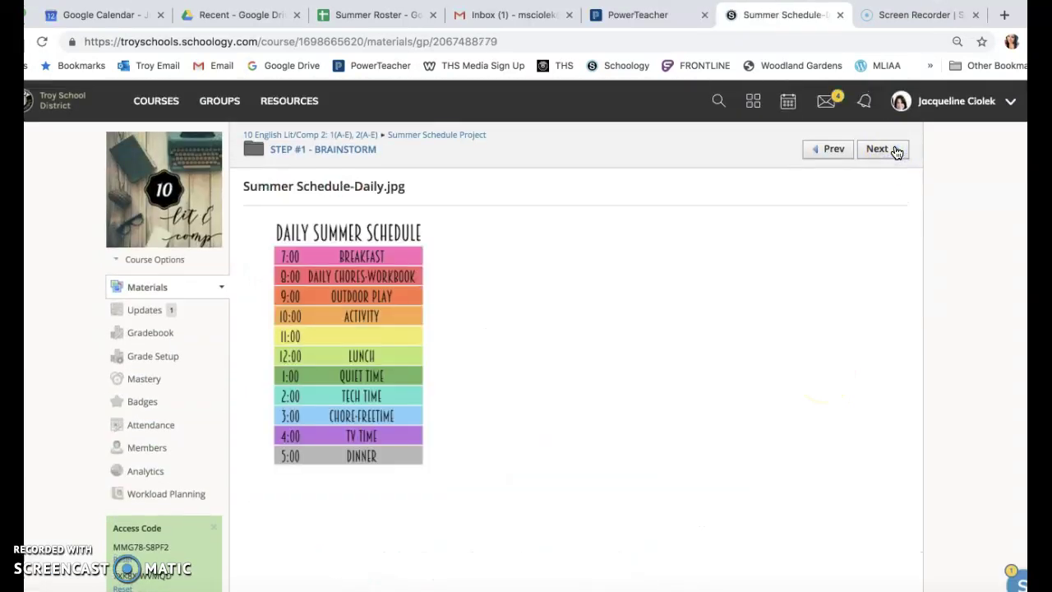
pyautogui.scroll(-4, 842, 349)
pyautogui.scroll(1, 841, 348)
pyautogui.scroll(1, 842, 349)
pyautogui.click(878, 151)
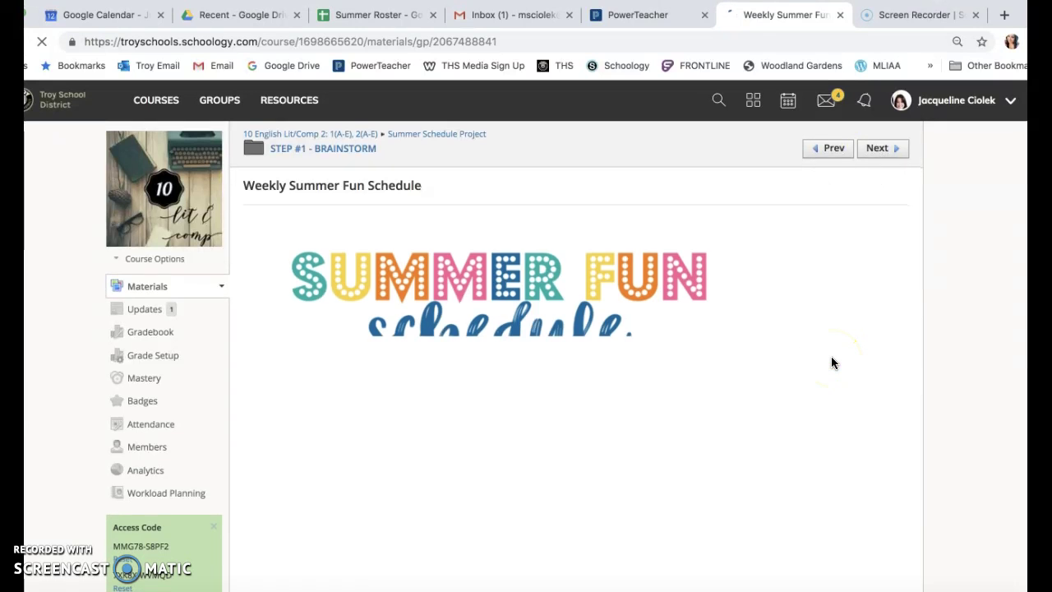
pyautogui.scroll(-2, 831, 362)
pyautogui.scroll(-4, 831, 362)
pyautogui.scroll(1, 830, 362)
pyautogui.scroll(3, 830, 363)
# View the last brainstorming template, Summer-Schedule-Blank.jpg, and continue to the STEP #2 - Kahoot Survey folder.
pyautogui.click(894, 111)
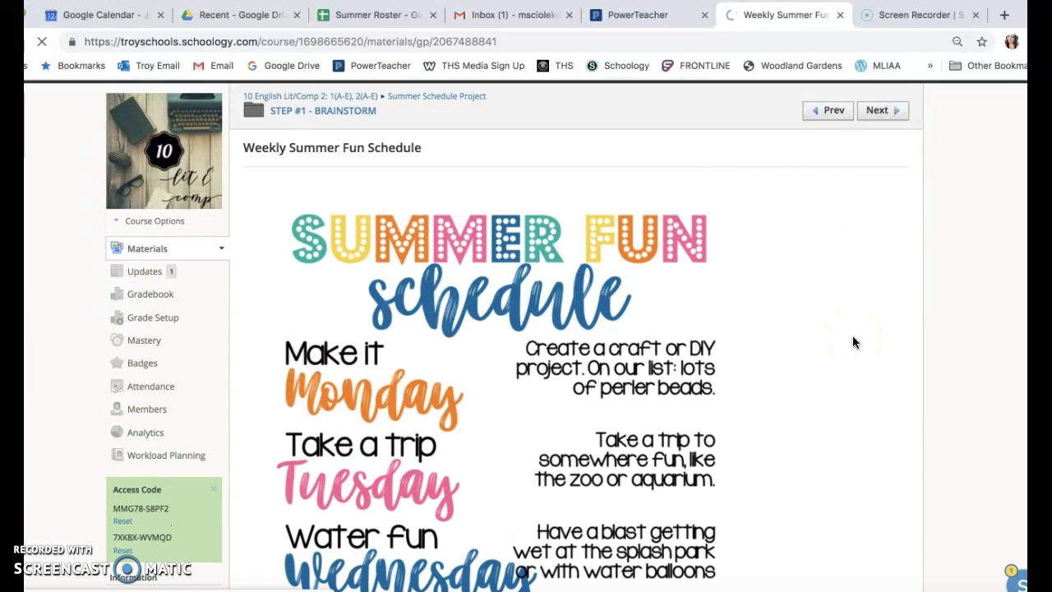
pyautogui.scroll(-3, 852, 342)
pyautogui.scroll(-1, 852, 342)
pyautogui.scroll(5, 852, 342)
pyautogui.click(892, 153)
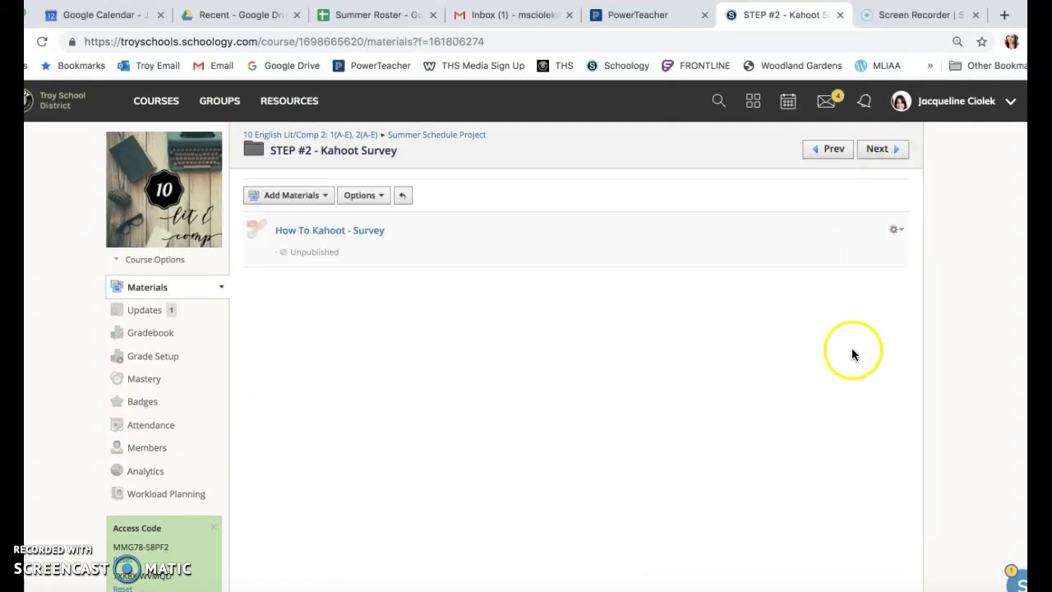
# Back in the Summer Schedule Project folder, collapse STEP #1 - BRAINSTORM and open How To Kahoot - Survey from STEP #2.
pyautogui.click(416, 138)
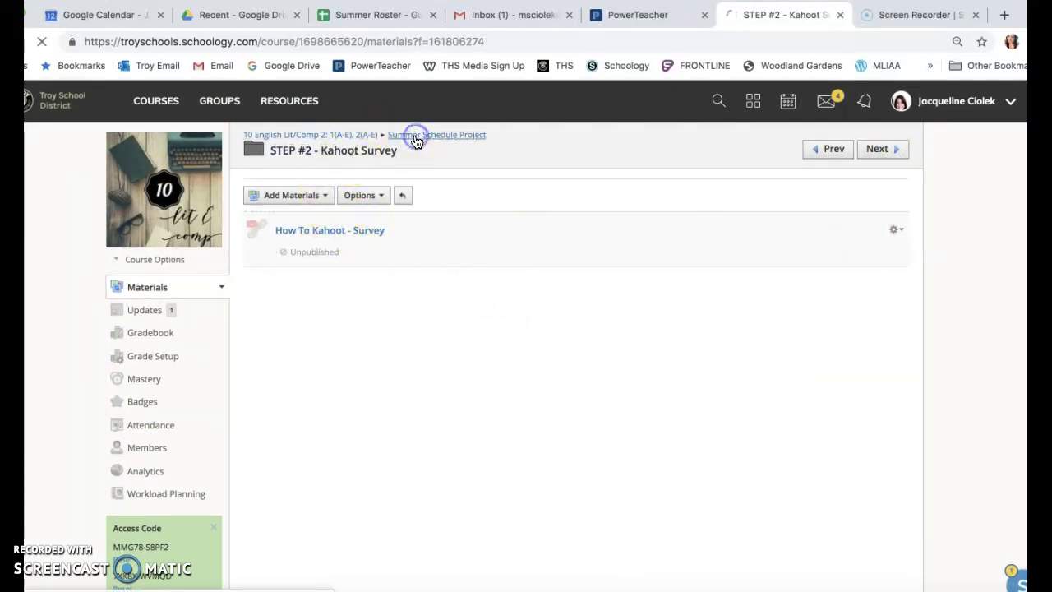
pyautogui.click(235, 281)
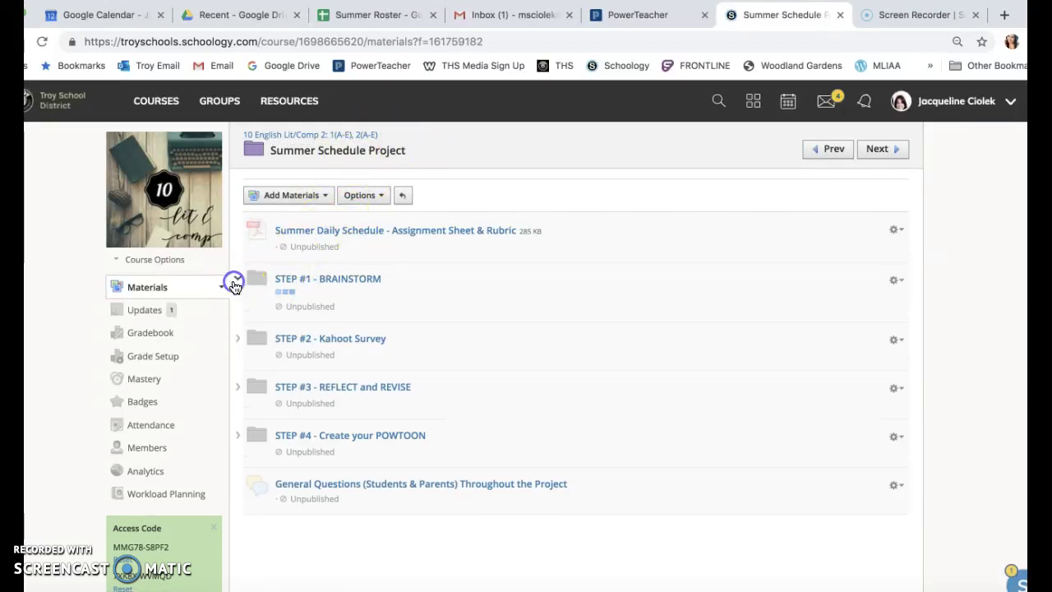
pyautogui.click(236, 280)
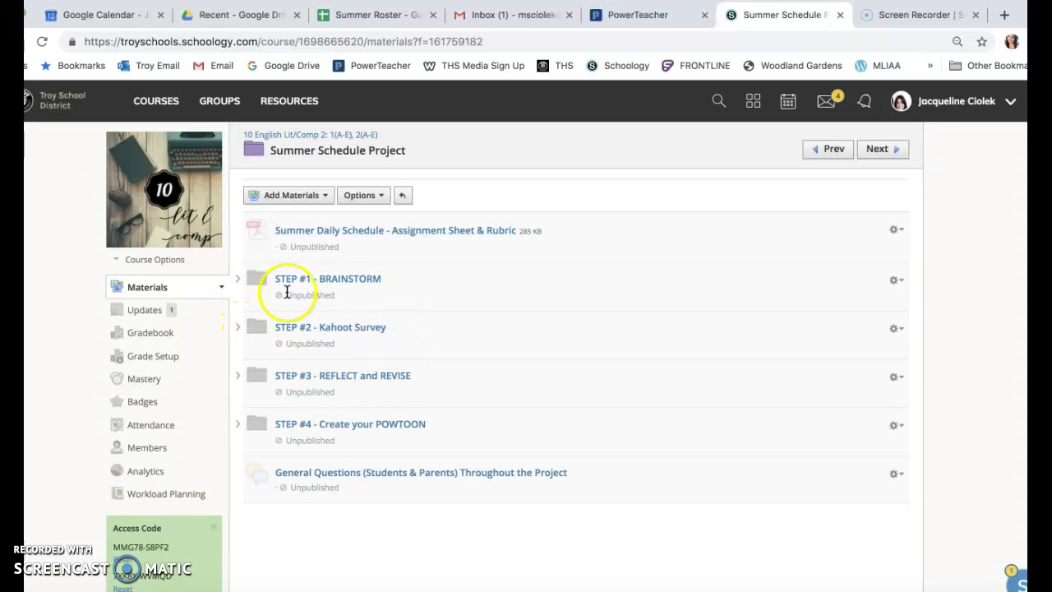
pyautogui.click(237, 328)
pyautogui.click(353, 365)
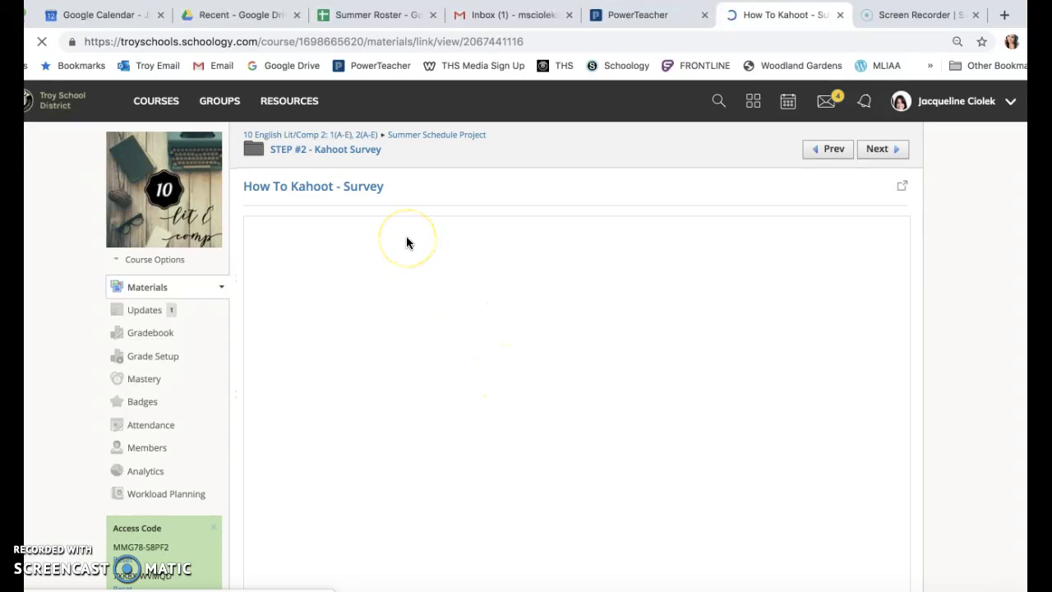
# Open the linked How To Kahoot video on YouTube, preview it briefly, and close its tab.
pyautogui.click(343, 188)
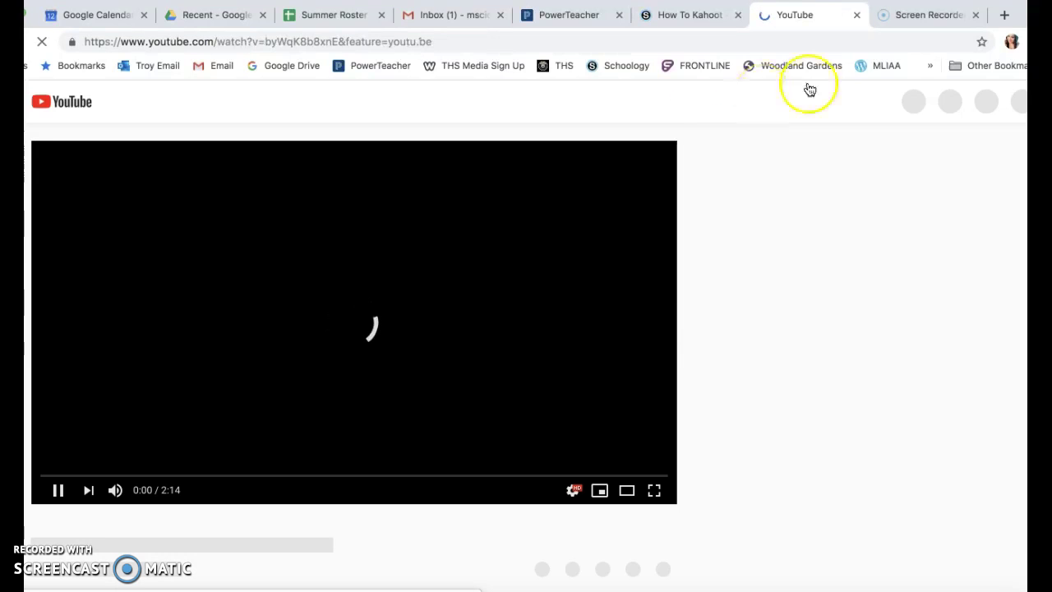
pyautogui.click(515, 291)
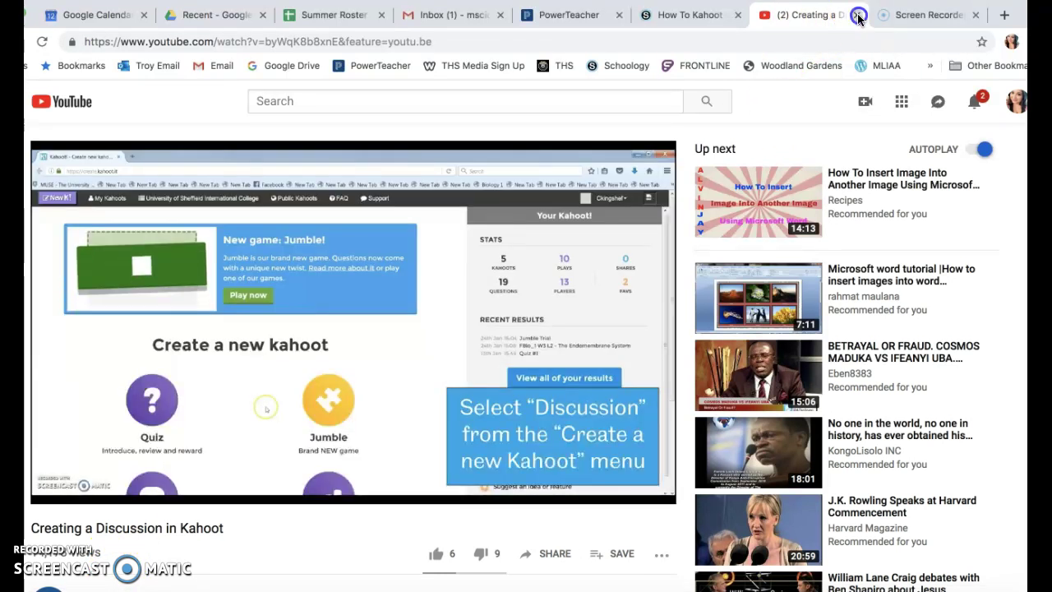
pyautogui.click(856, 15)
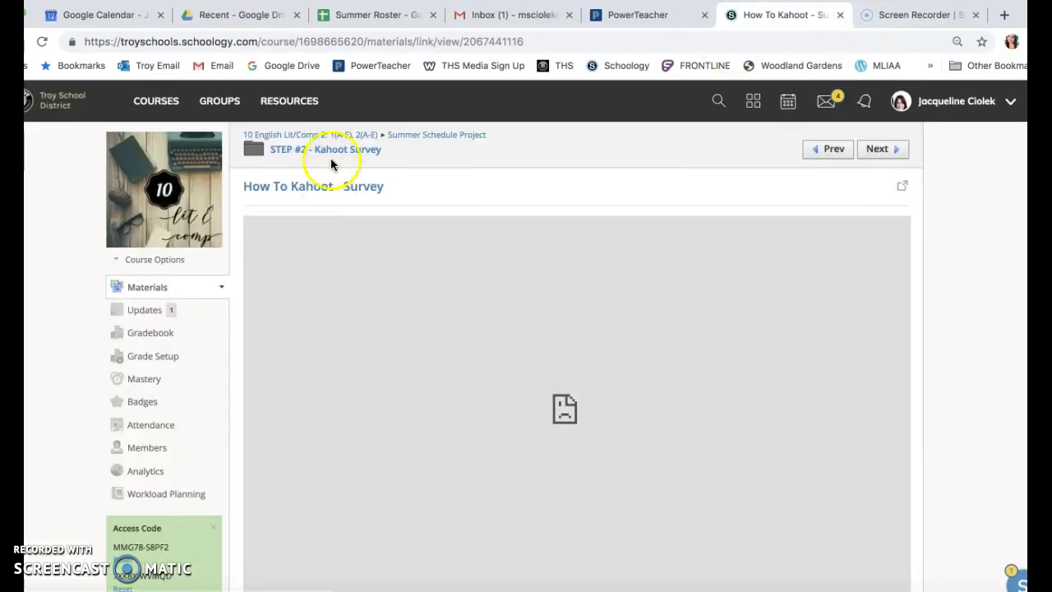
# Return to the Summer Schedule Project folder and open the PowToon discussion board inside STEP #3 - REFLECT and REVISE.
pyautogui.click(335, 154)
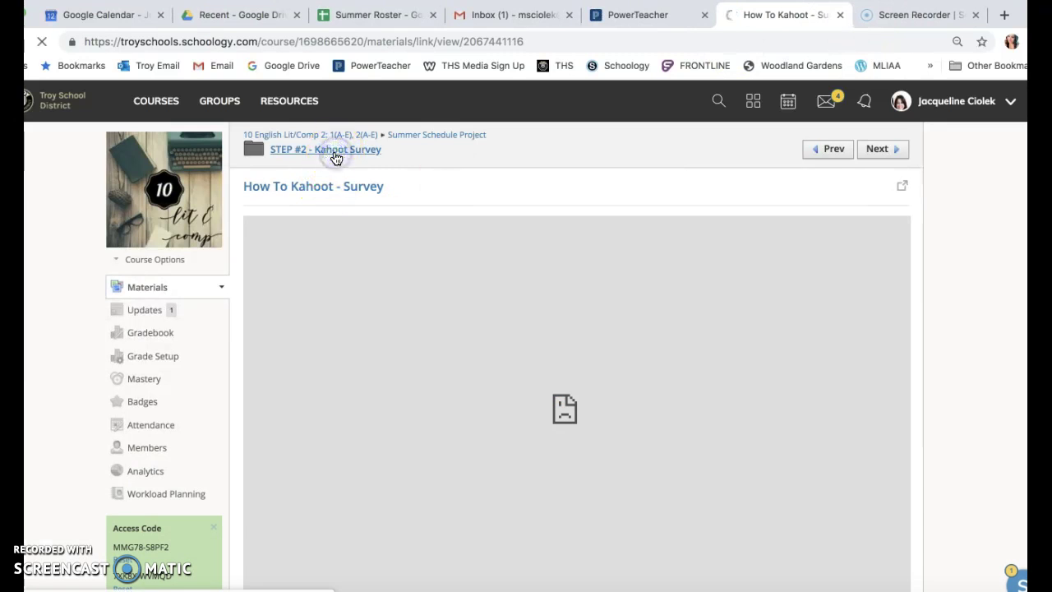
pyautogui.click(403, 136)
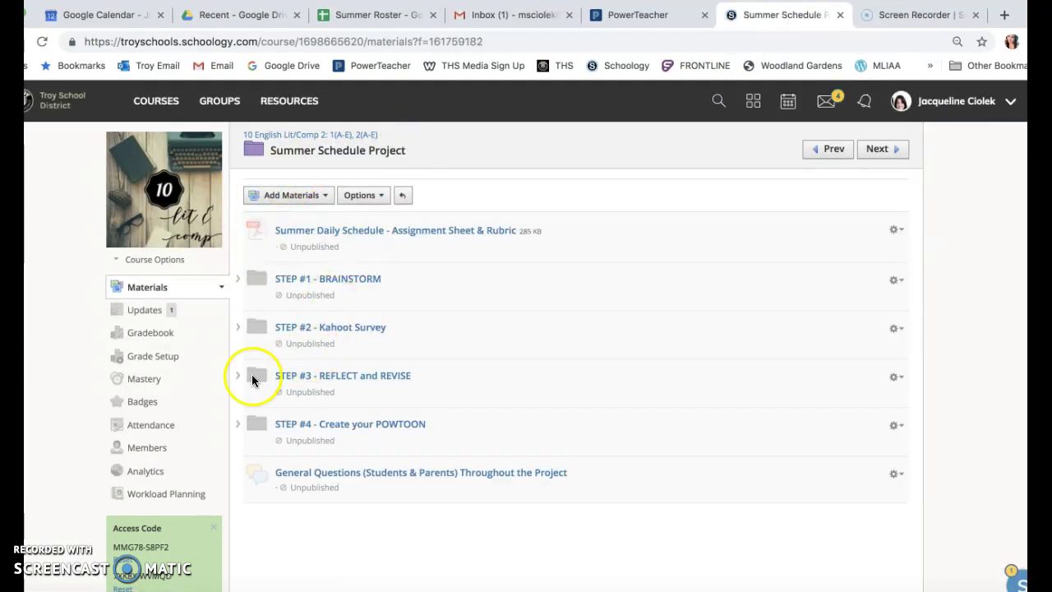
pyautogui.click(236, 376)
pyautogui.click(364, 411)
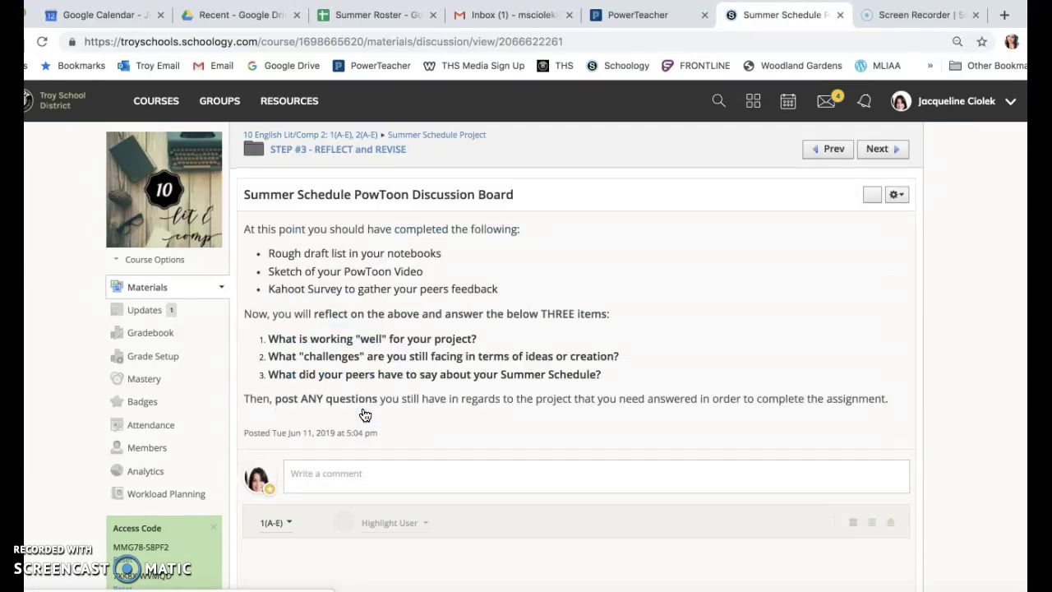
# Post the comment "Here is where students would post their responses and questions!" on the discussion board and check the posted comment's options.
pyautogui.click(355, 470)
pyautogui.write('HEr')
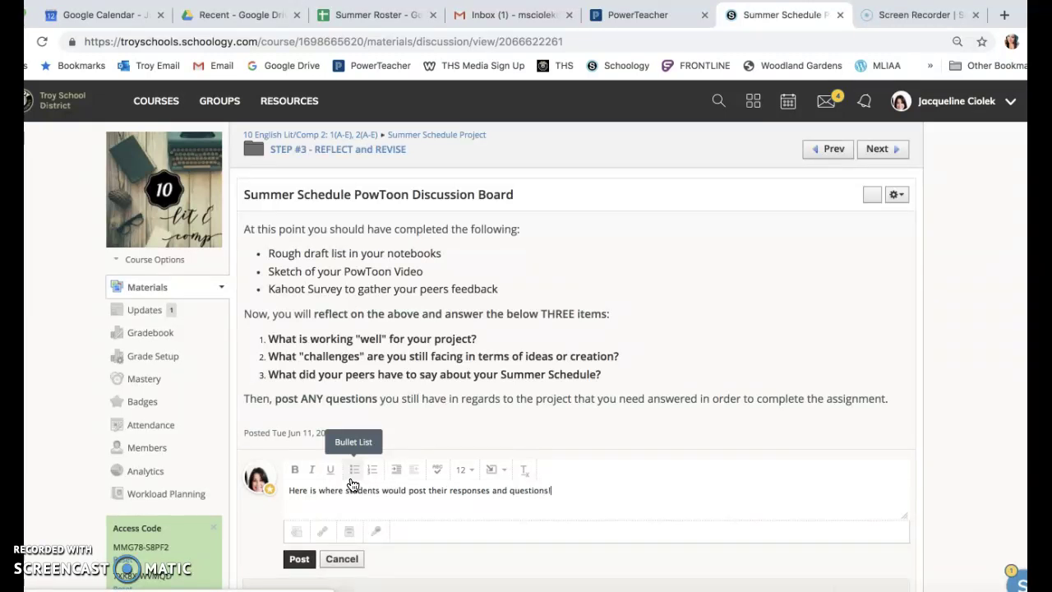
pyautogui.click(298, 558)
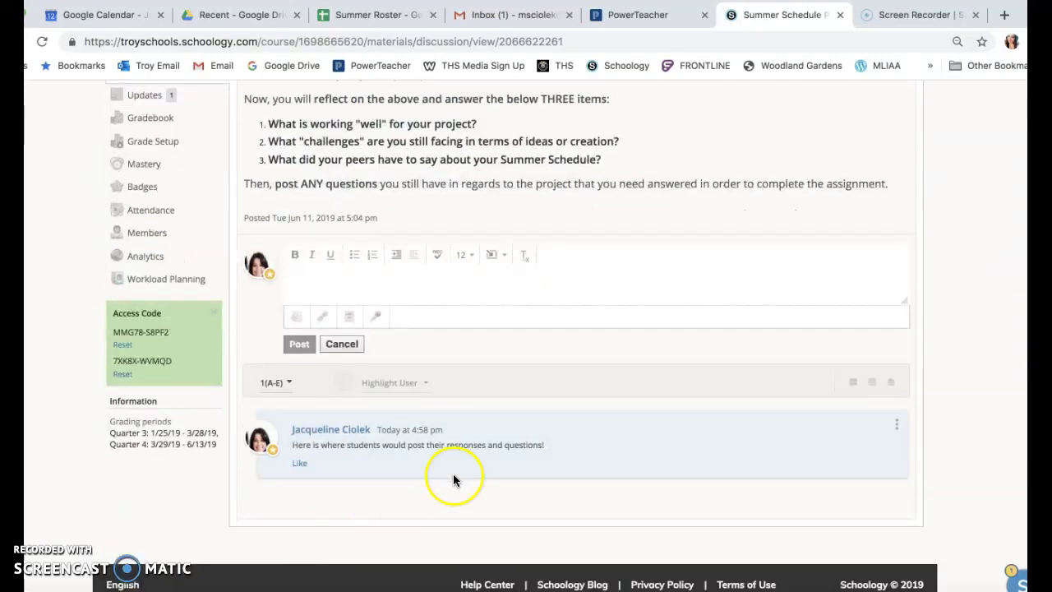
pyautogui.click(890, 424)
pyautogui.click(718, 443)
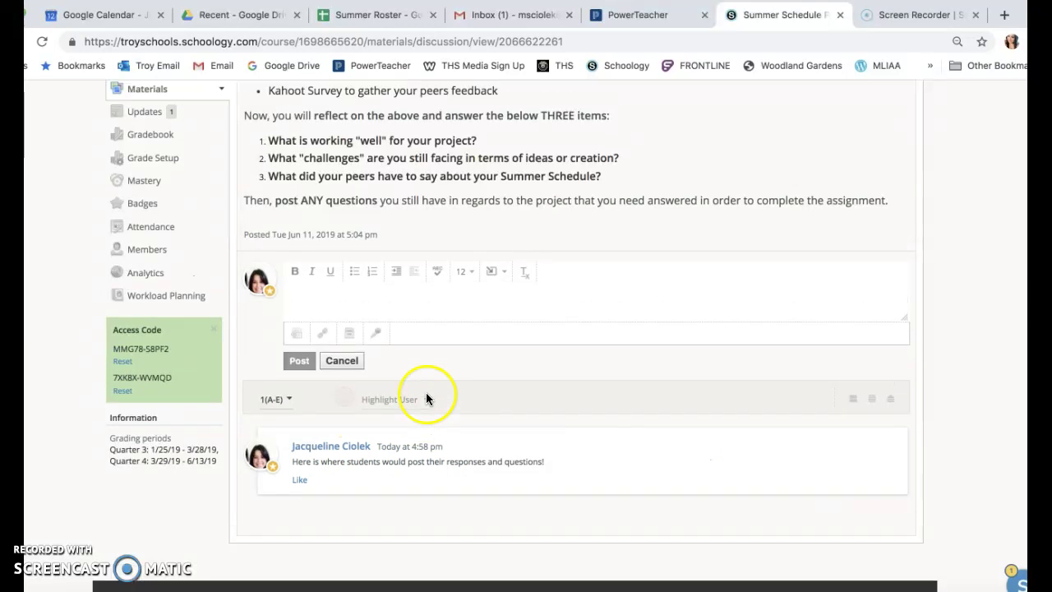
# Return to the Summer Schedule Project folder and open the STEP #4 - Create your POWTOON folder to view its materials.
pyautogui.scroll(3, 422, 386)
pyautogui.click(448, 137)
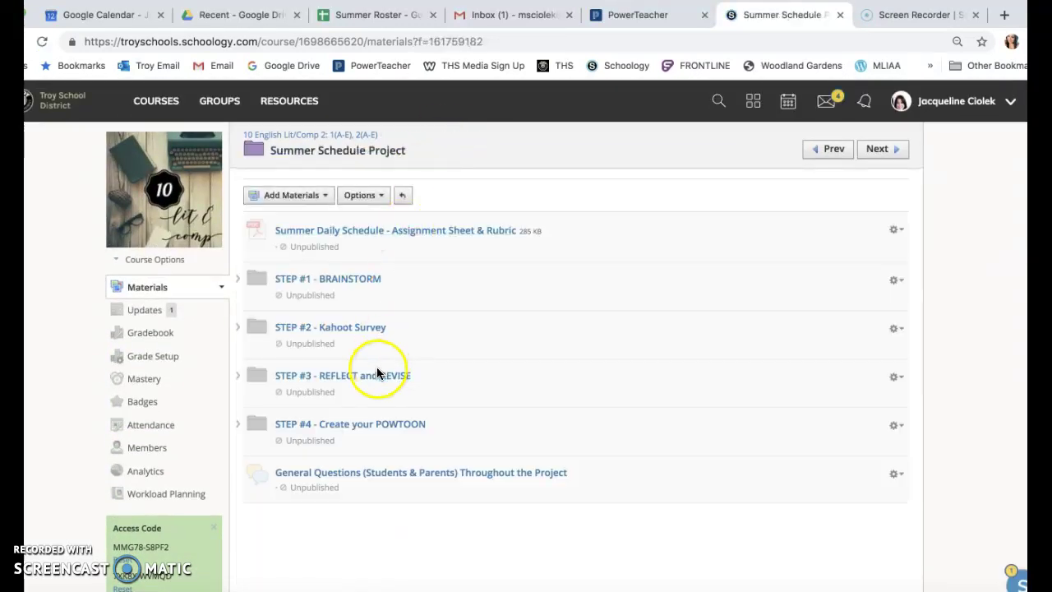
pyautogui.click(238, 427)
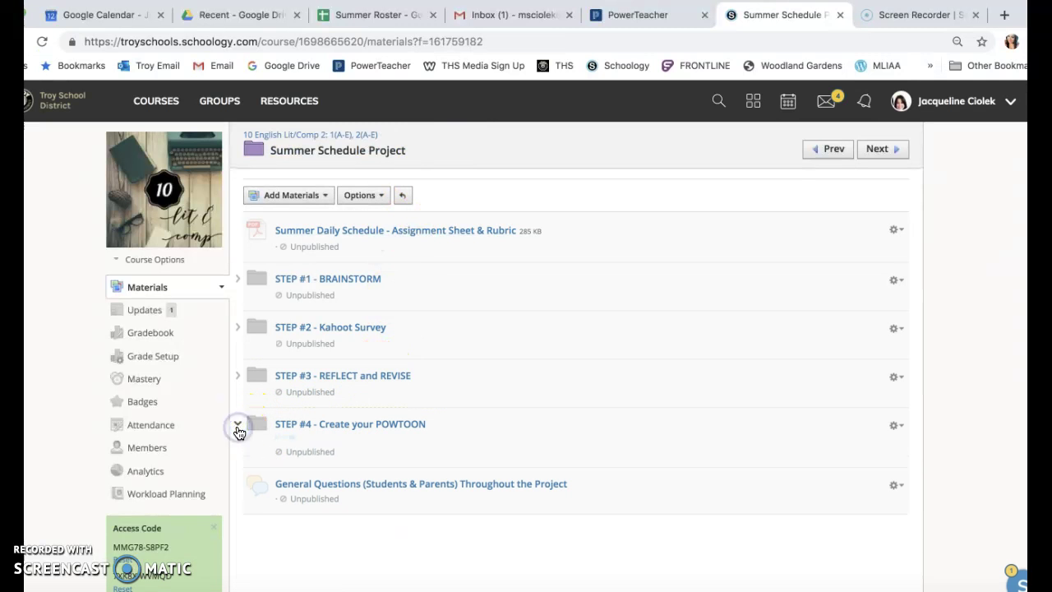
pyautogui.click(372, 427)
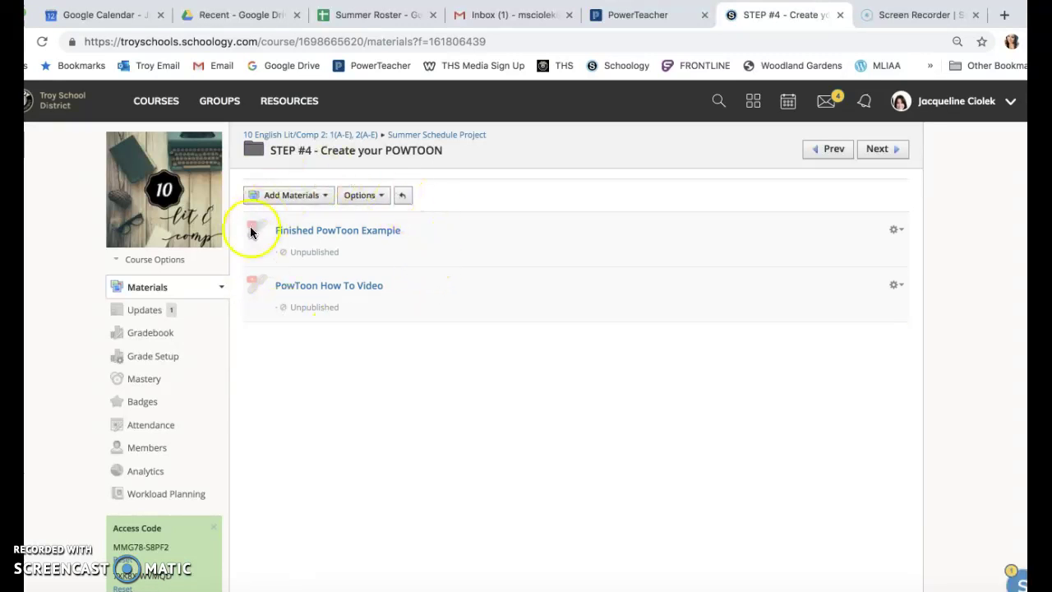
# Go back to the Summer Schedule Project folder and open the General Questions (Students & Parents) Throughout the Project discussion.
pyautogui.click(438, 136)
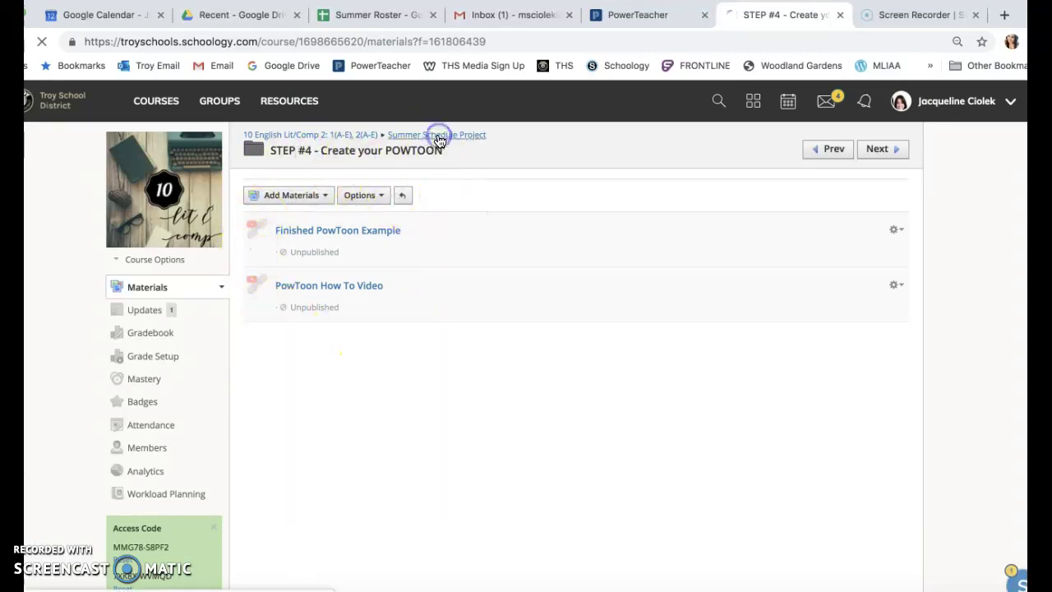
pyautogui.scroll(-1, 410, 374)
pyautogui.click(403, 412)
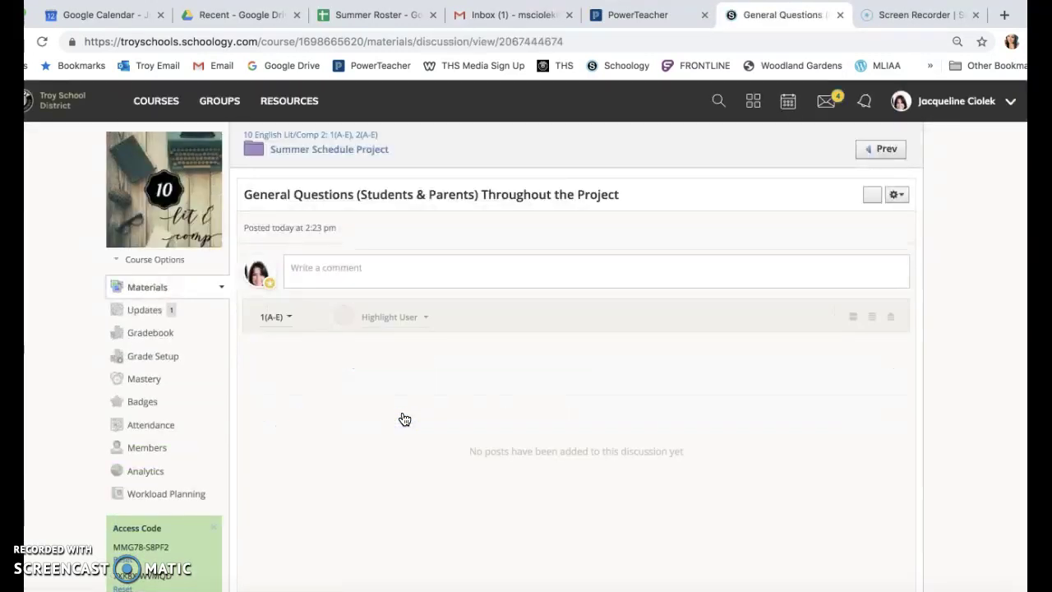
# Post the comment "There is also another discussion board for BOTH parents and students to post their questions as we go through the unit and project.".
pyautogui.click(411, 271)
pyautogui.write('He')
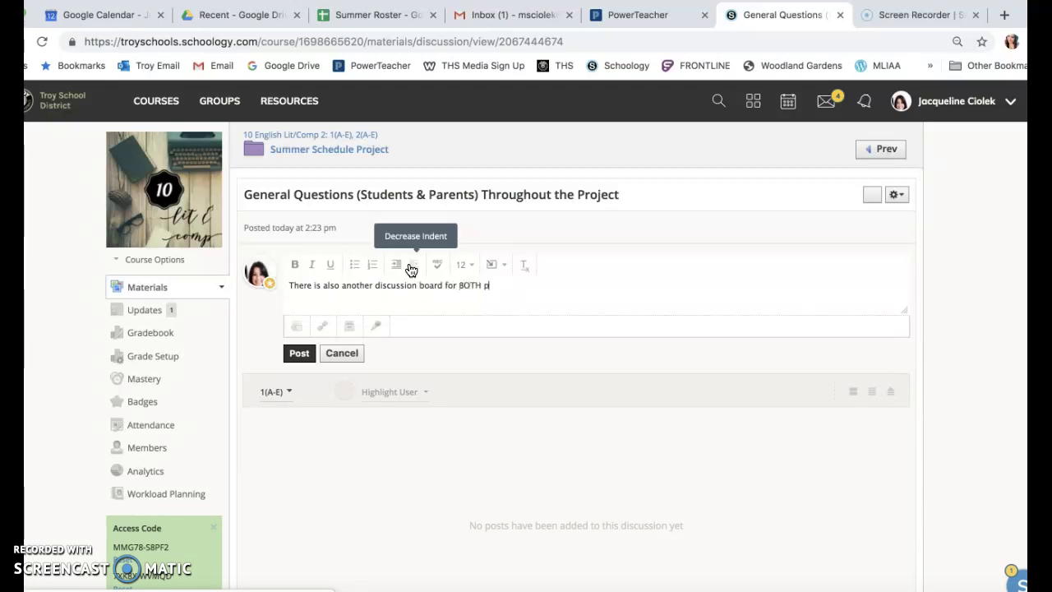
pyautogui.write('to post t')
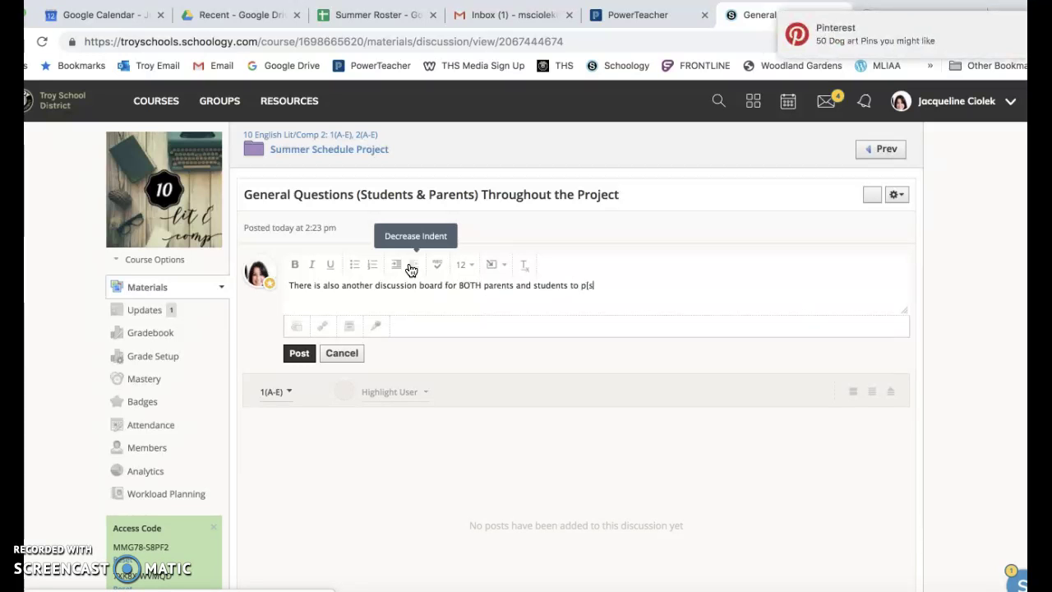
pyautogui.write('heir questions as we go through the unit and project.')
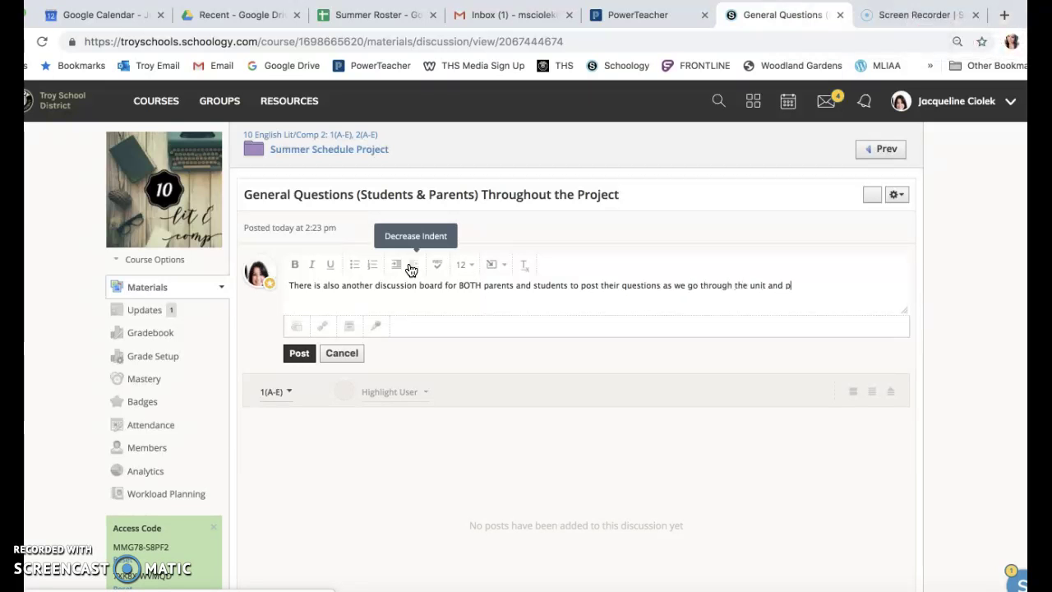
pyautogui.click(299, 352)
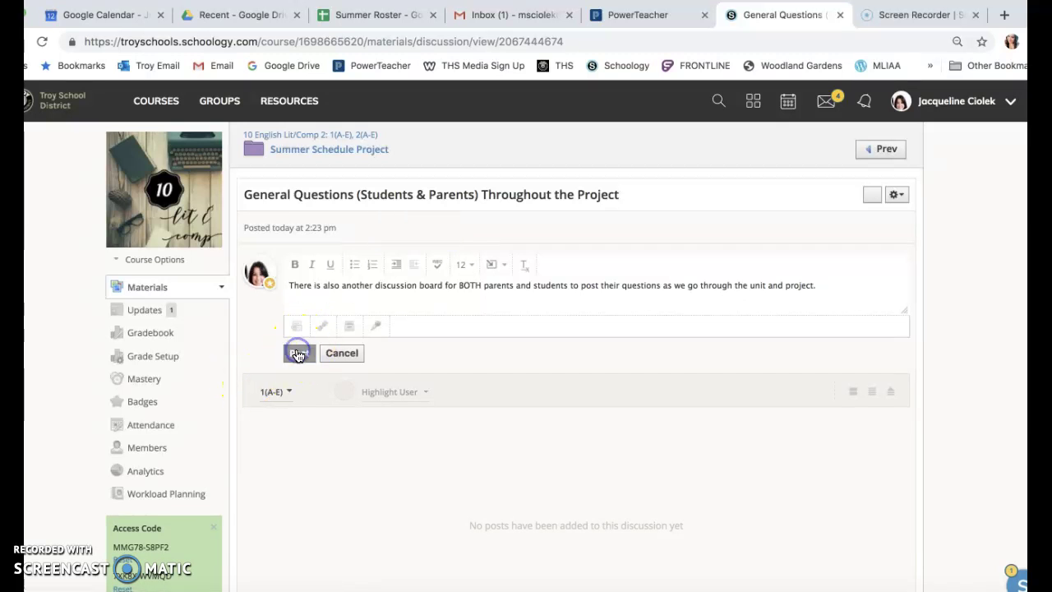
pyautogui.scroll(-2, 298, 355)
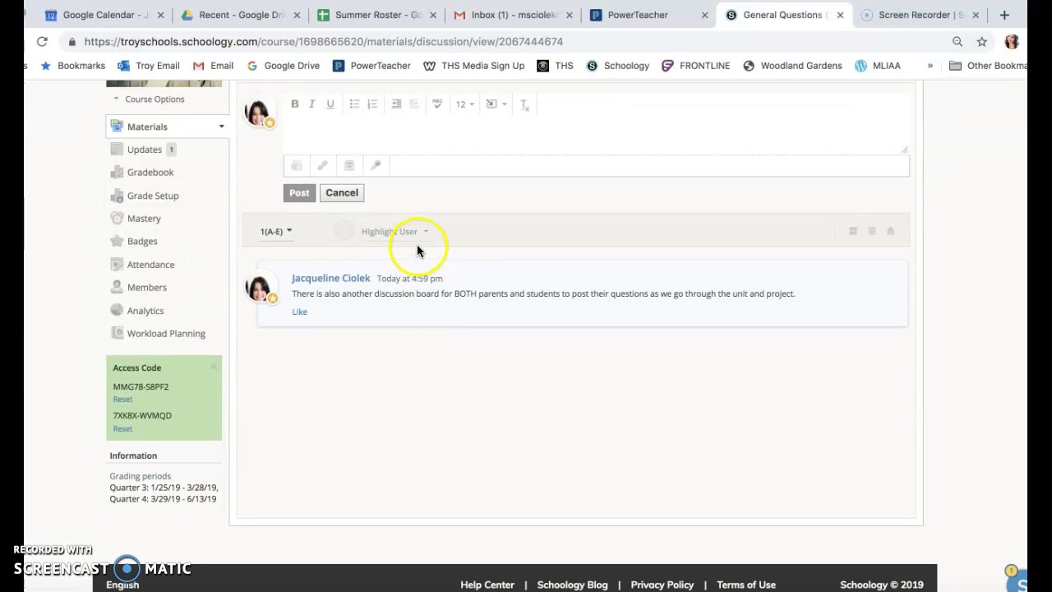
# Post a second comment: "This also has the feature to be able to upload FILES, LINKS, PICTURES, AUDIO RECORDINGS, and more.".
pyautogui.scroll(1, 394, 211)
pyautogui.click(400, 190)
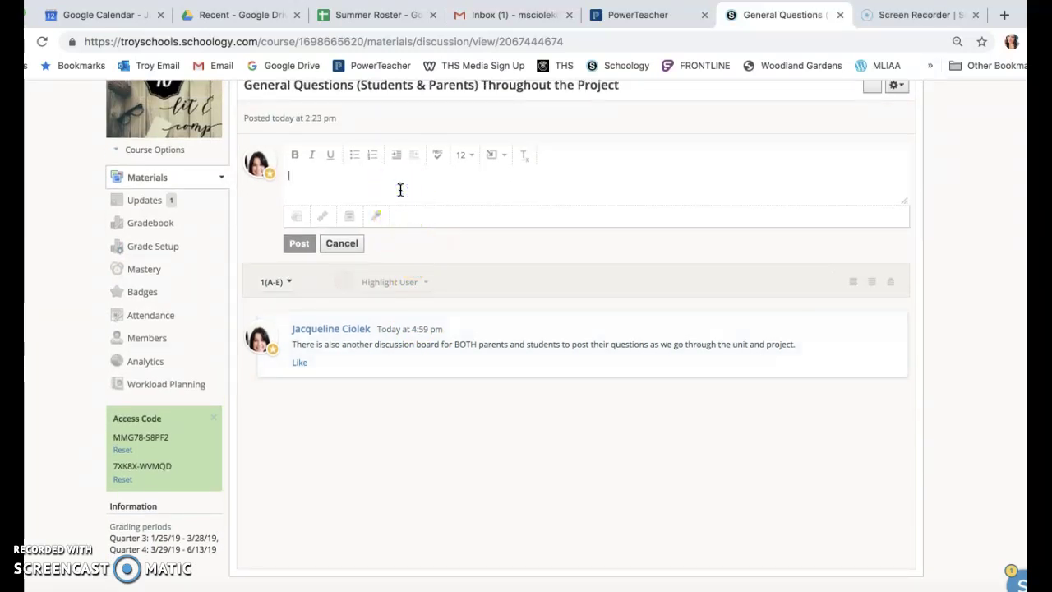
pyautogui.write('This also has the feature to be able to')
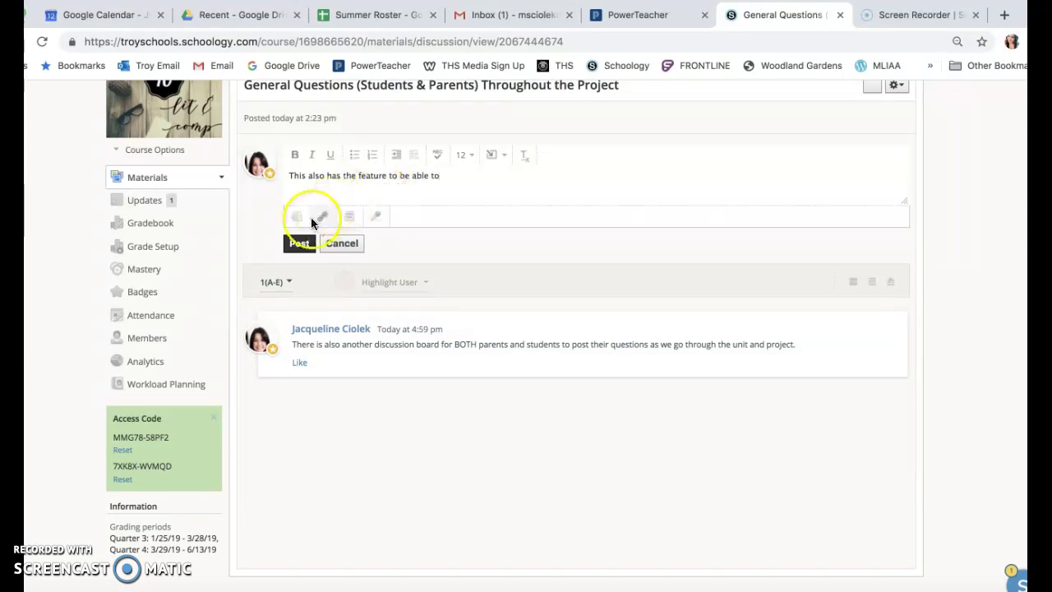
pyautogui.click(298, 218)
pyautogui.write('upload FILES, LINKS,')
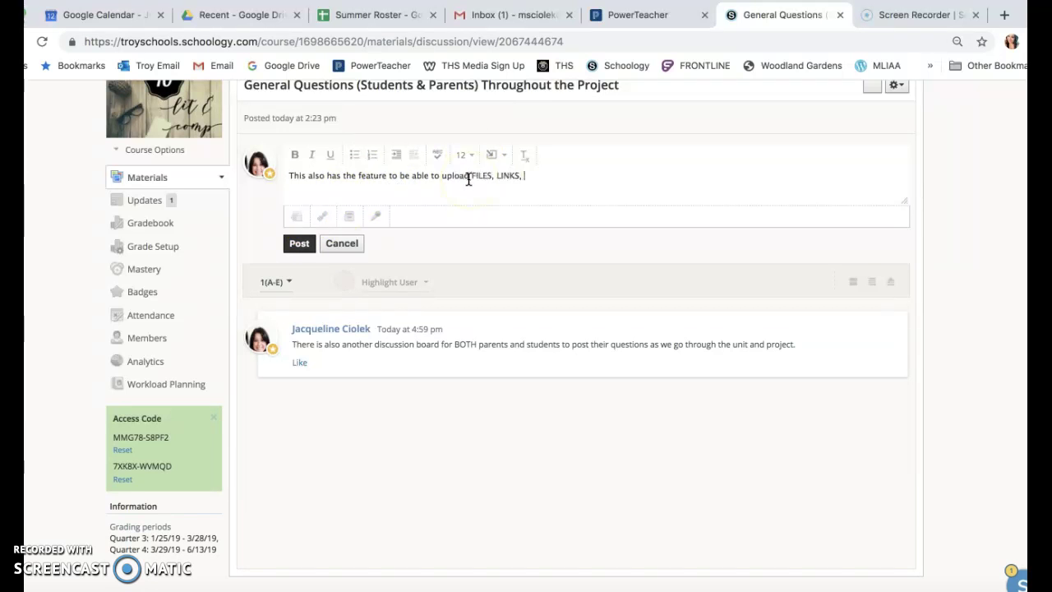
pyautogui.write('S<')
pyautogui.write(' AUDIO RECORDINGS, and more.')
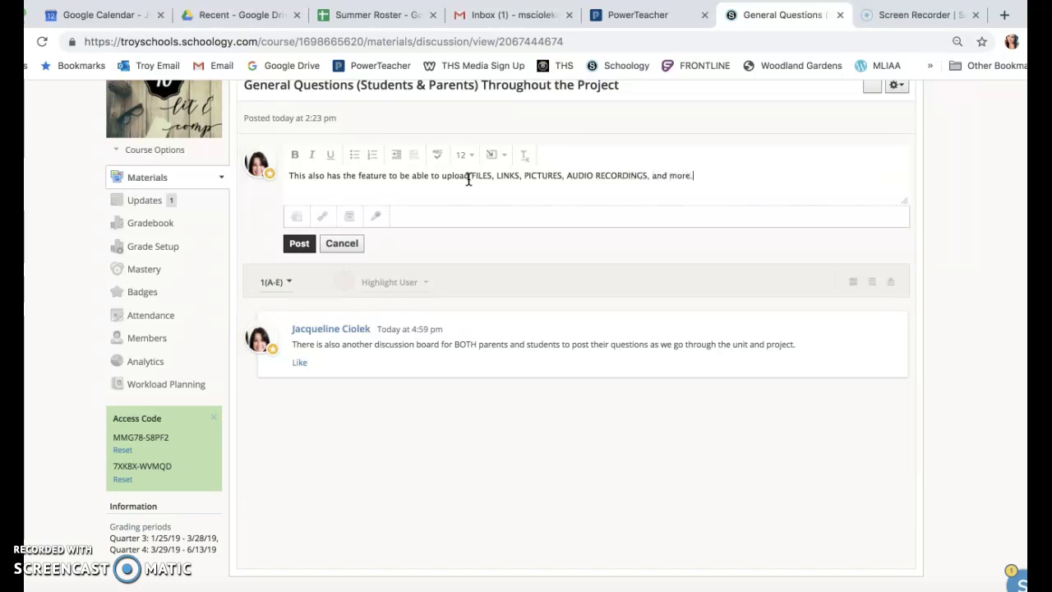
pyautogui.click(296, 242)
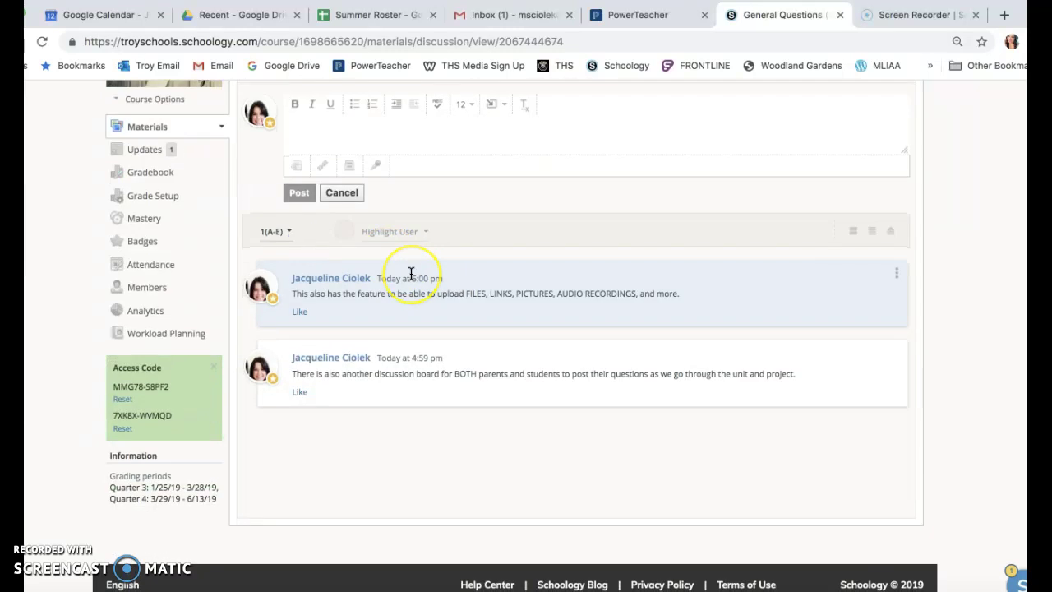
# Return to the Summer Schedule Project folder and expand all four STEP folders to review their contents.
pyautogui.scroll(3, 411, 272)
pyautogui.click(374, 152)
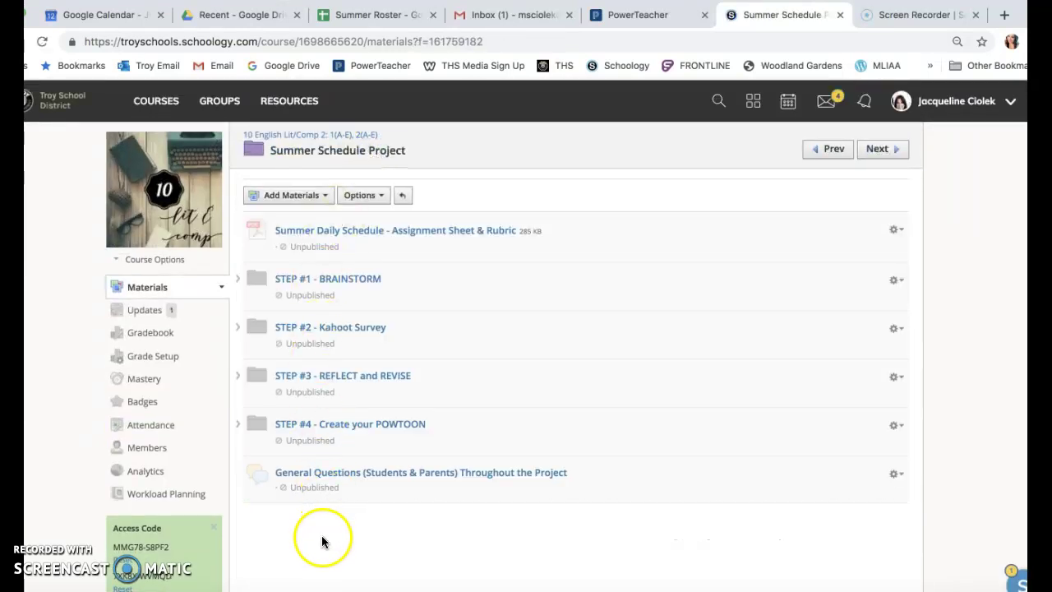
pyautogui.click(237, 424)
pyautogui.click(238, 378)
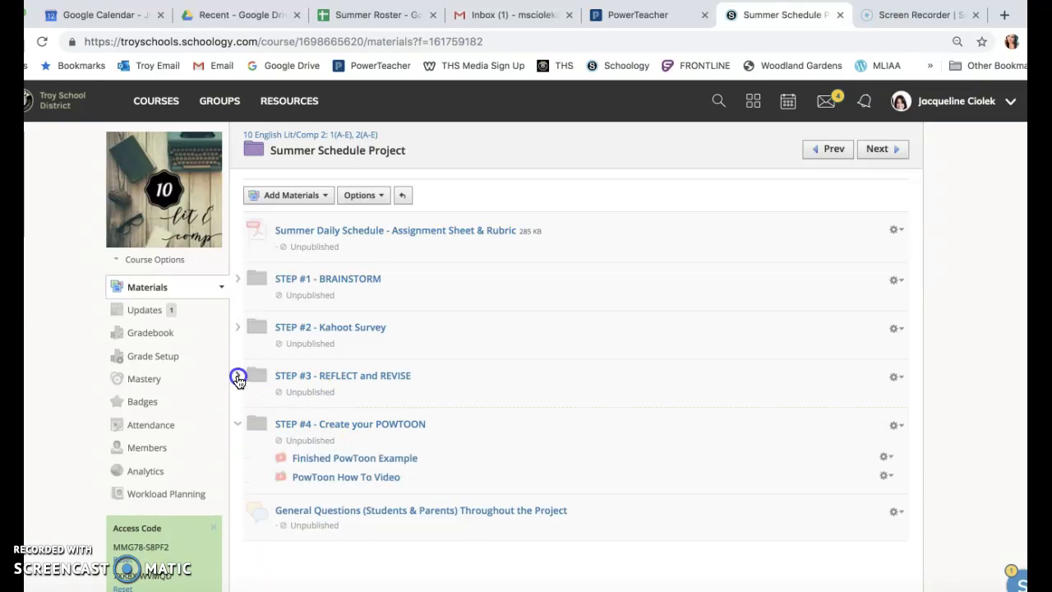
pyautogui.click(238, 328)
pyautogui.click(238, 280)
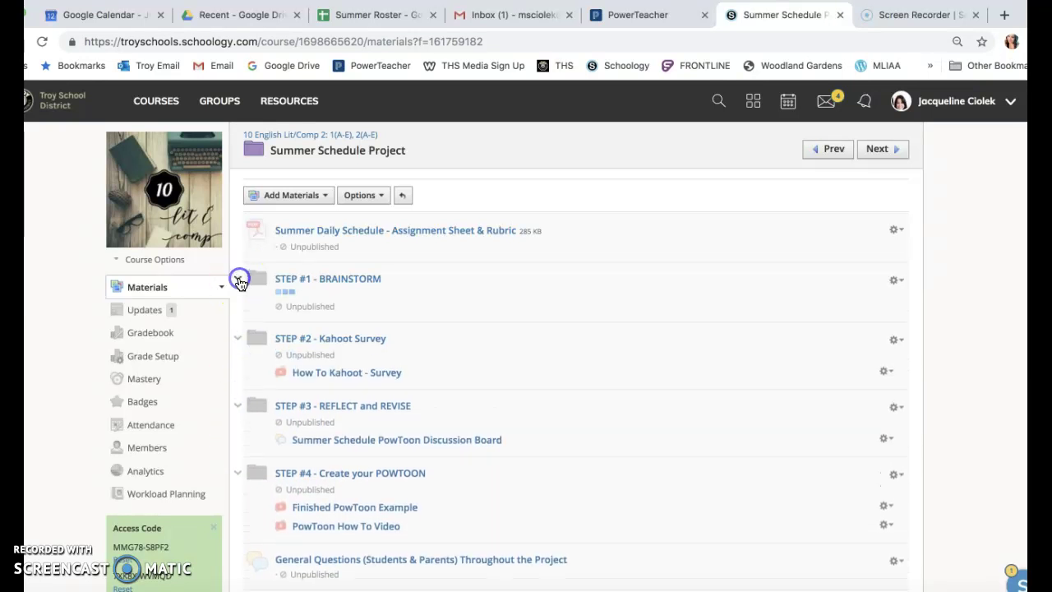
pyautogui.scroll(-3, 476, 392)
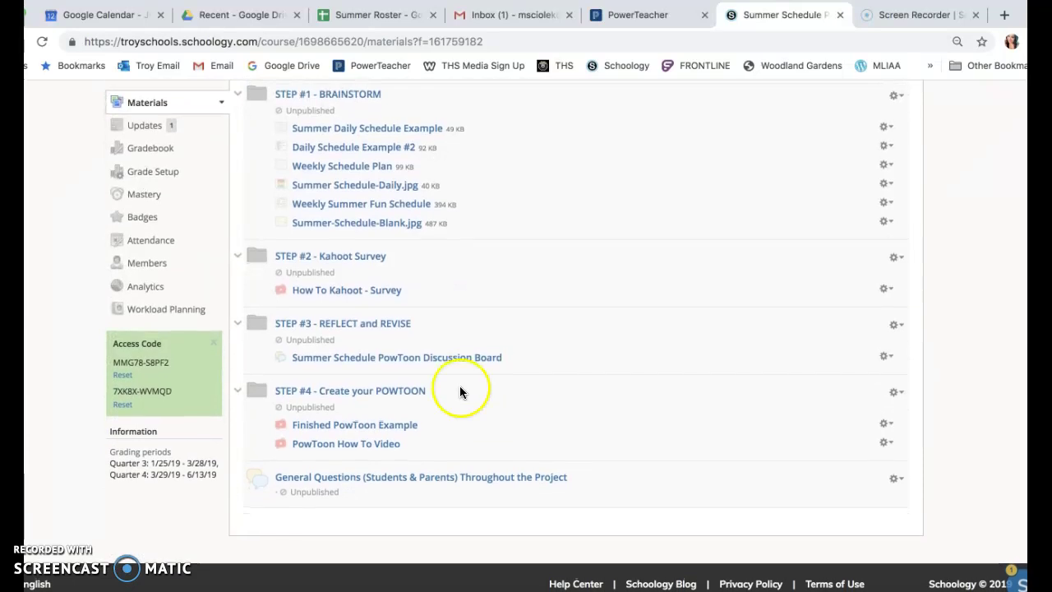